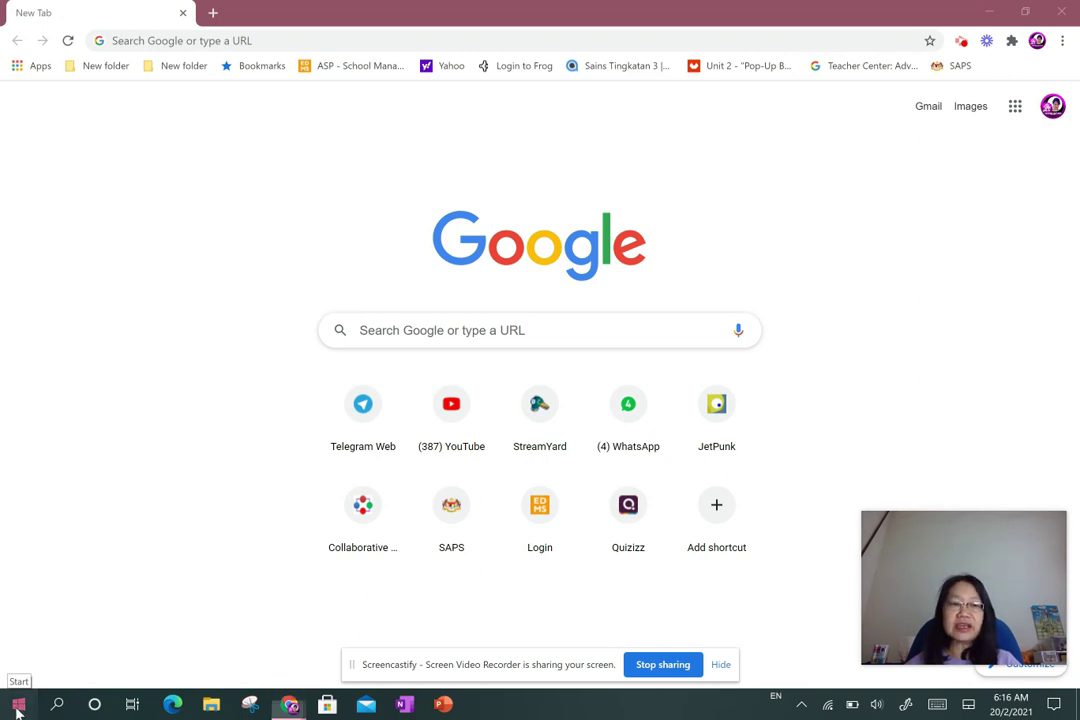
click(17, 708)
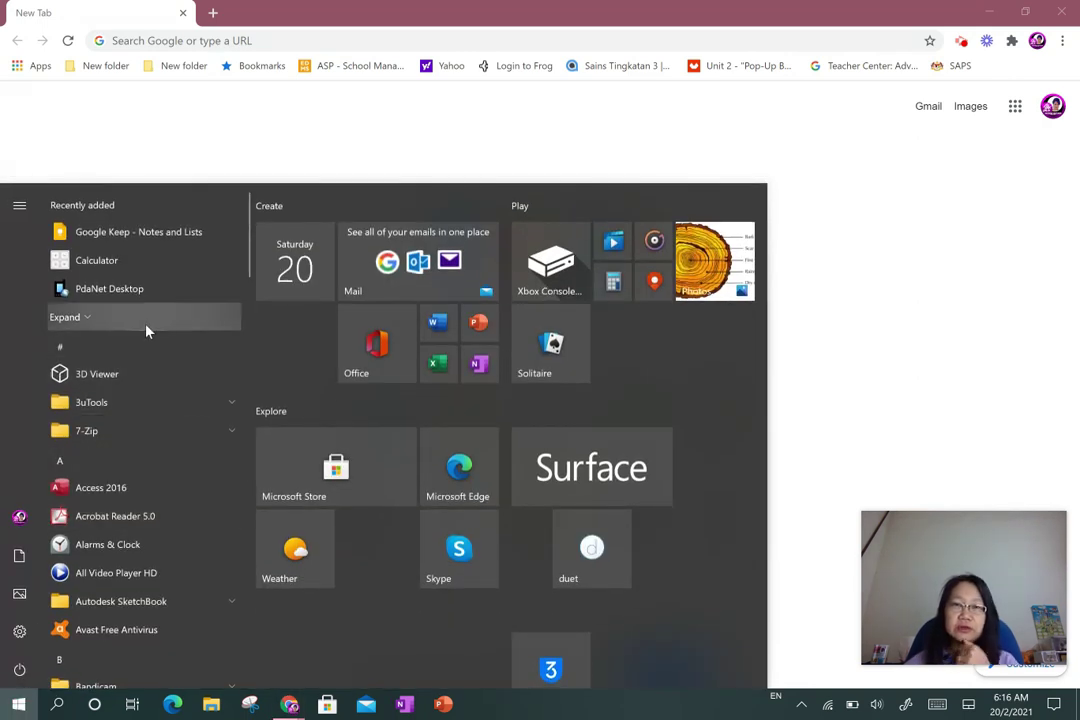
scroll(127, 430, down, 5)
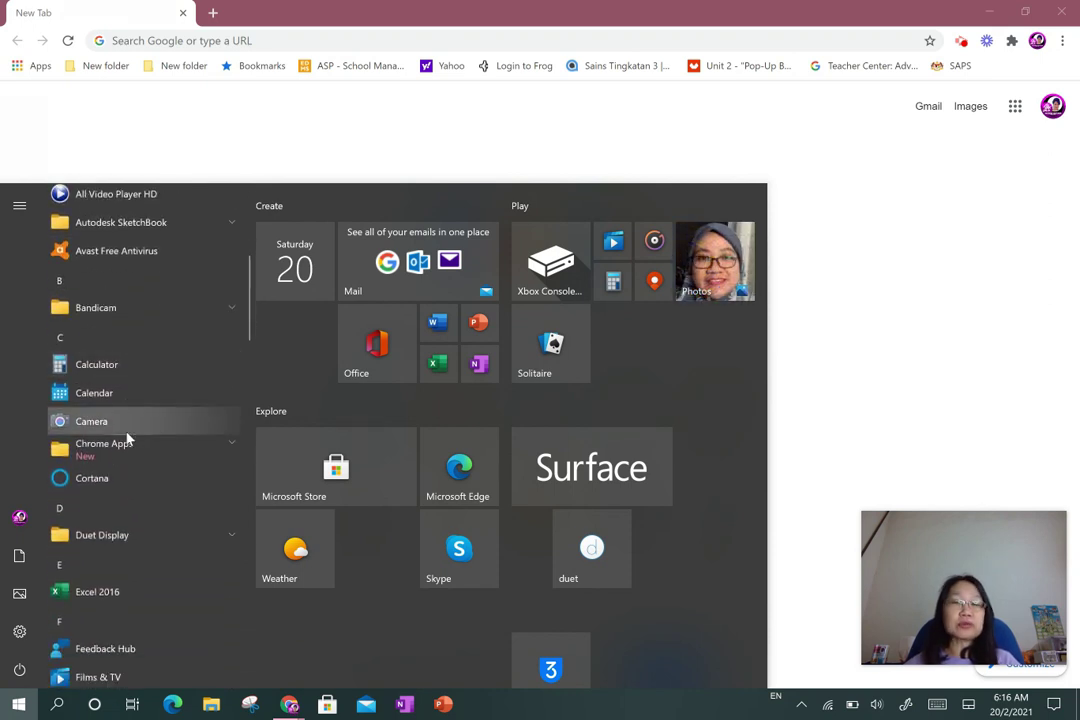
scroll(127, 438, down, 5)
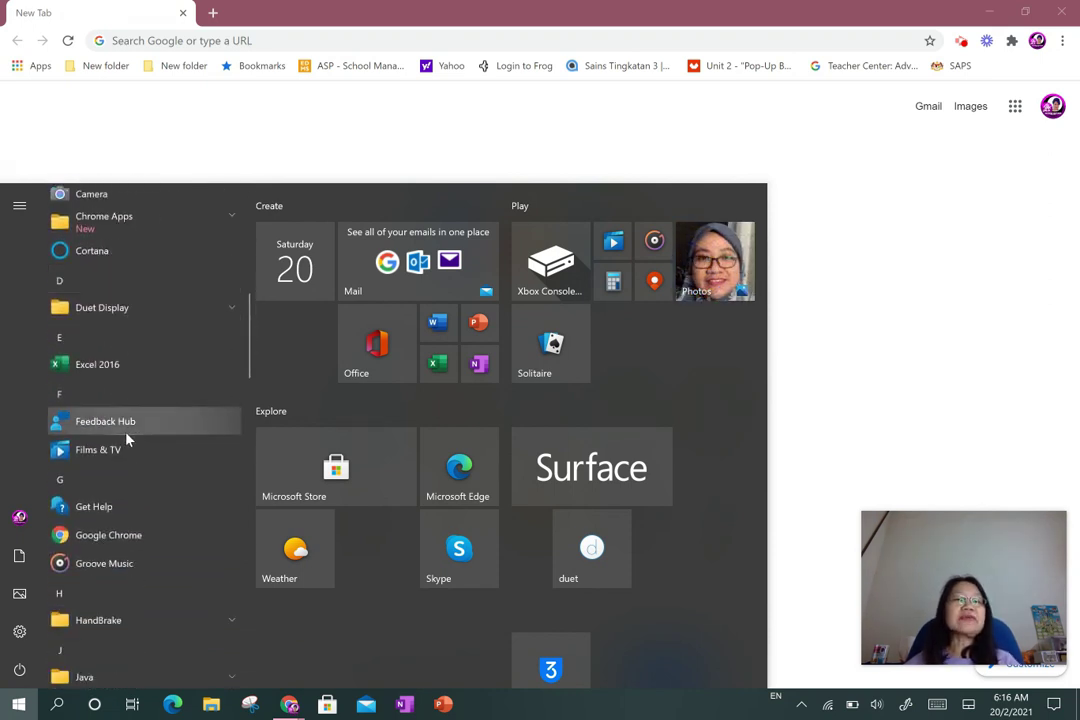
scroll(127, 438, down, 5)
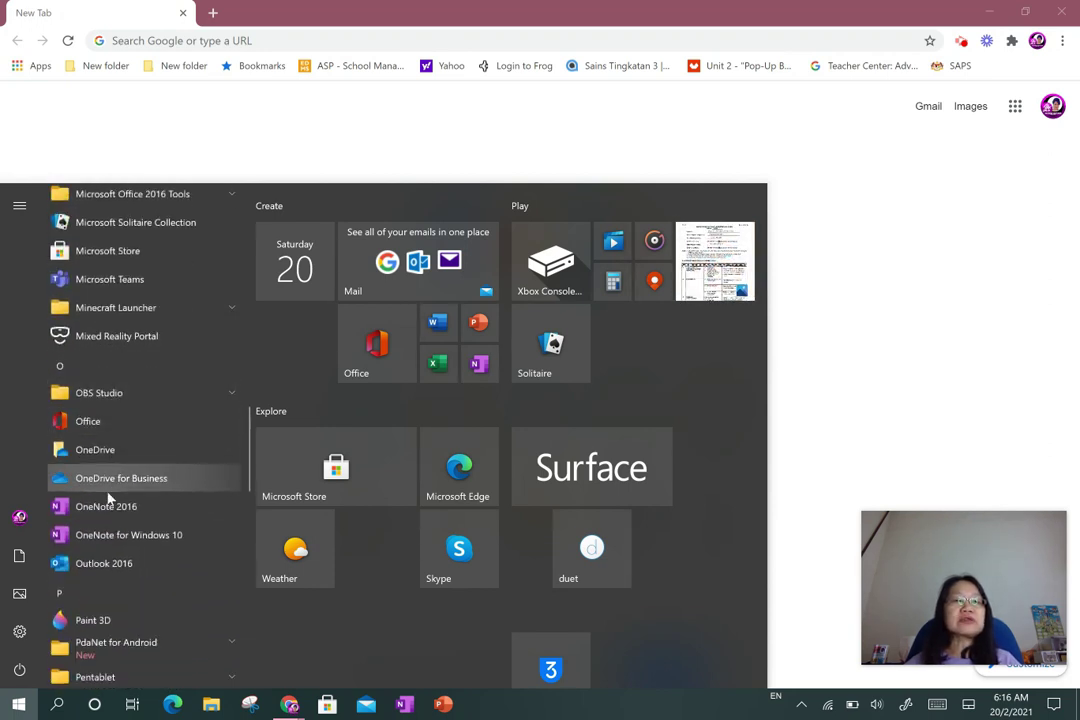
scroll(103, 636, down, 1)
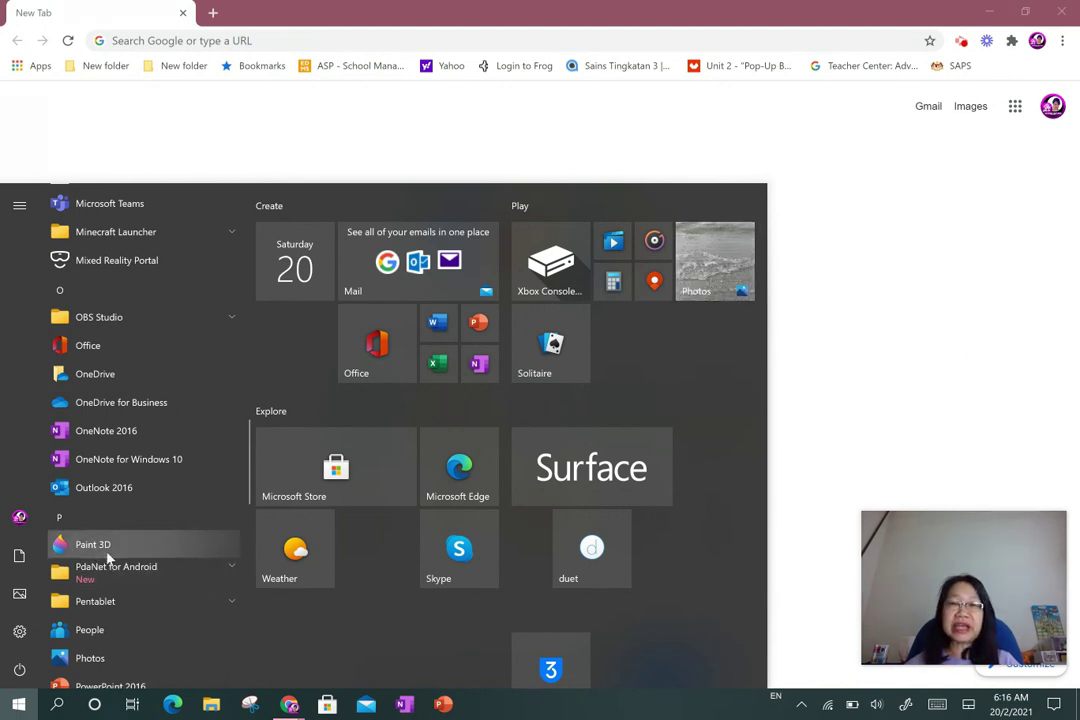
scroll(90, 550, down, 1)
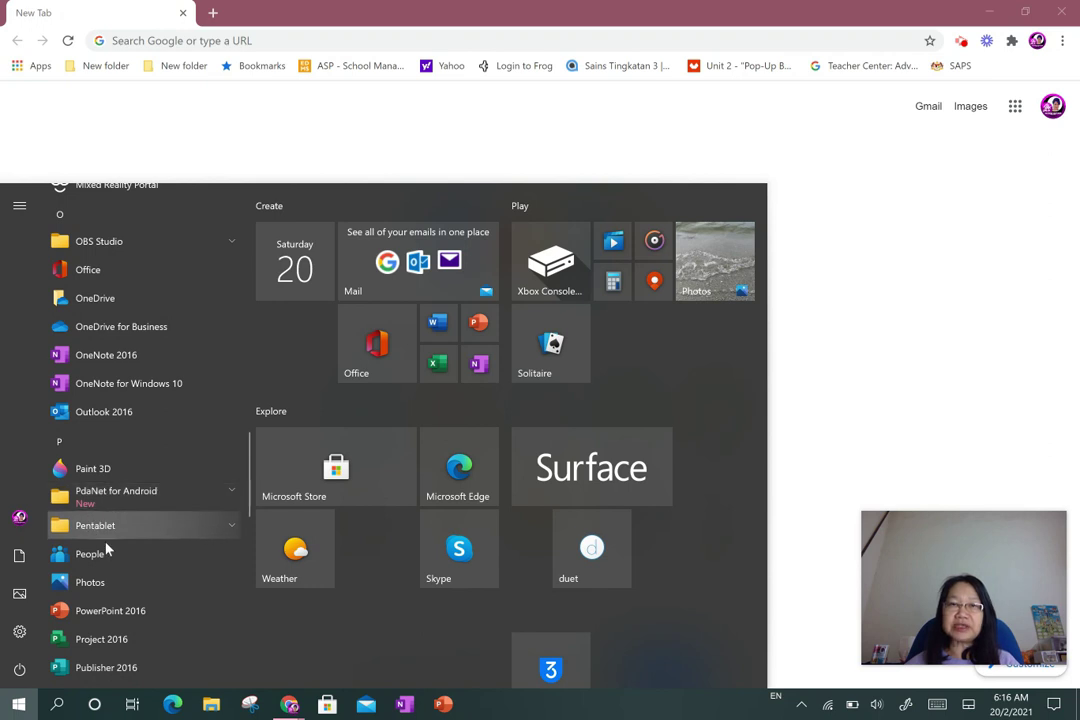
Search the computer for Paint and launch the classic Paint app.
click(58, 706)
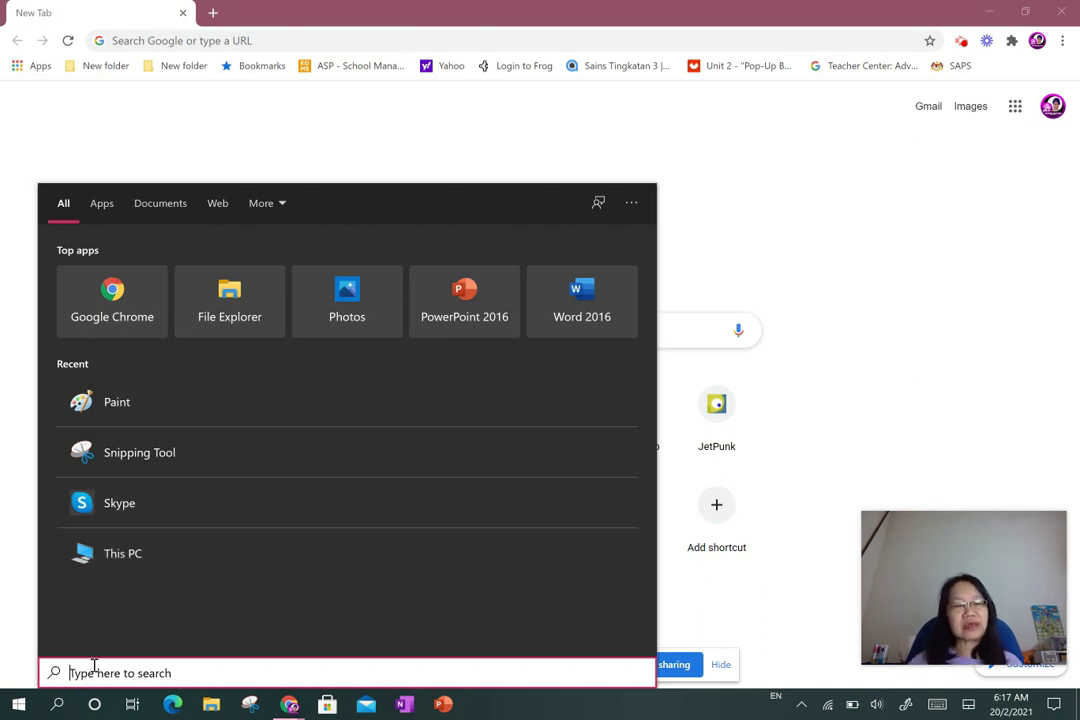
text(Paint)
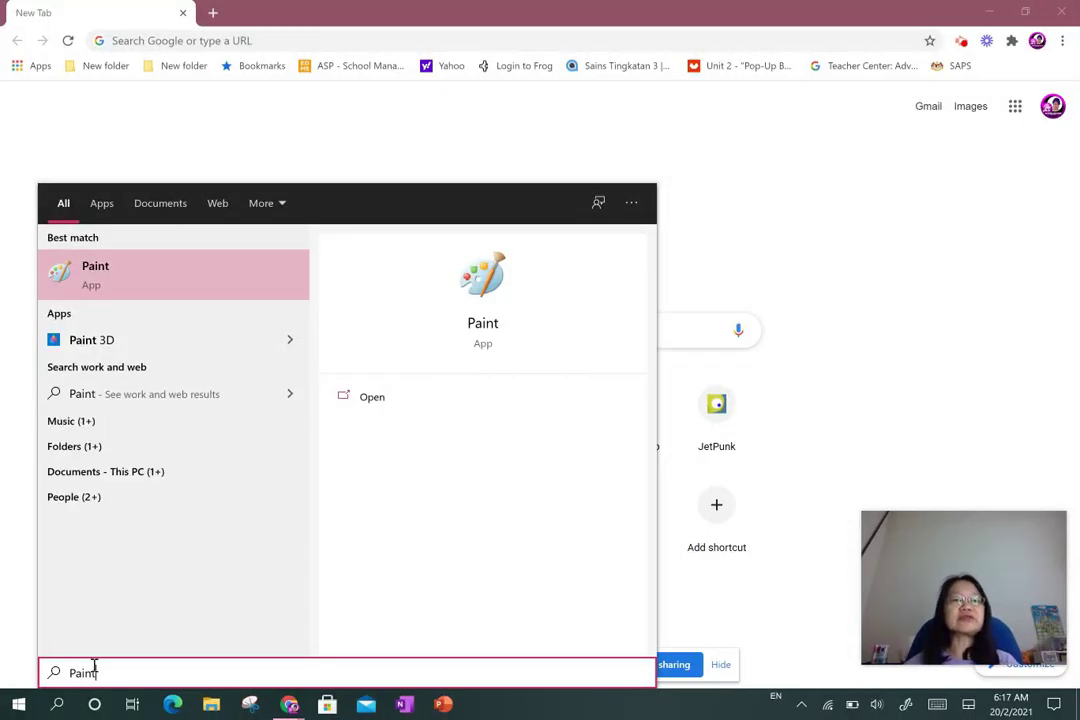
click(127, 283)
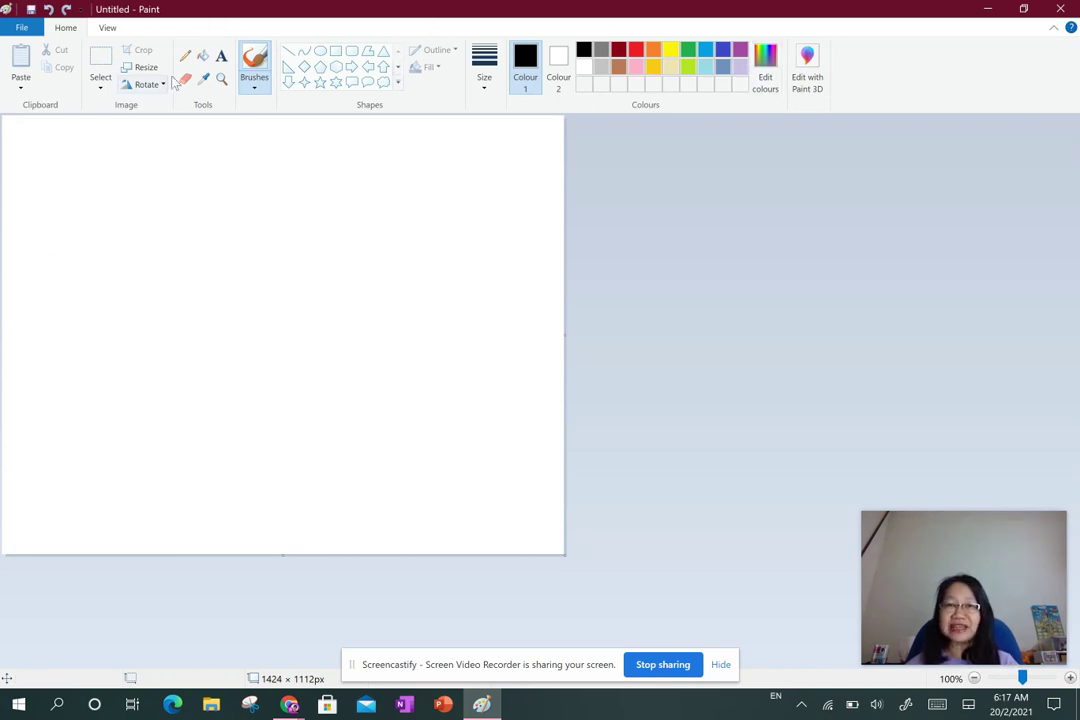
click(254, 62)
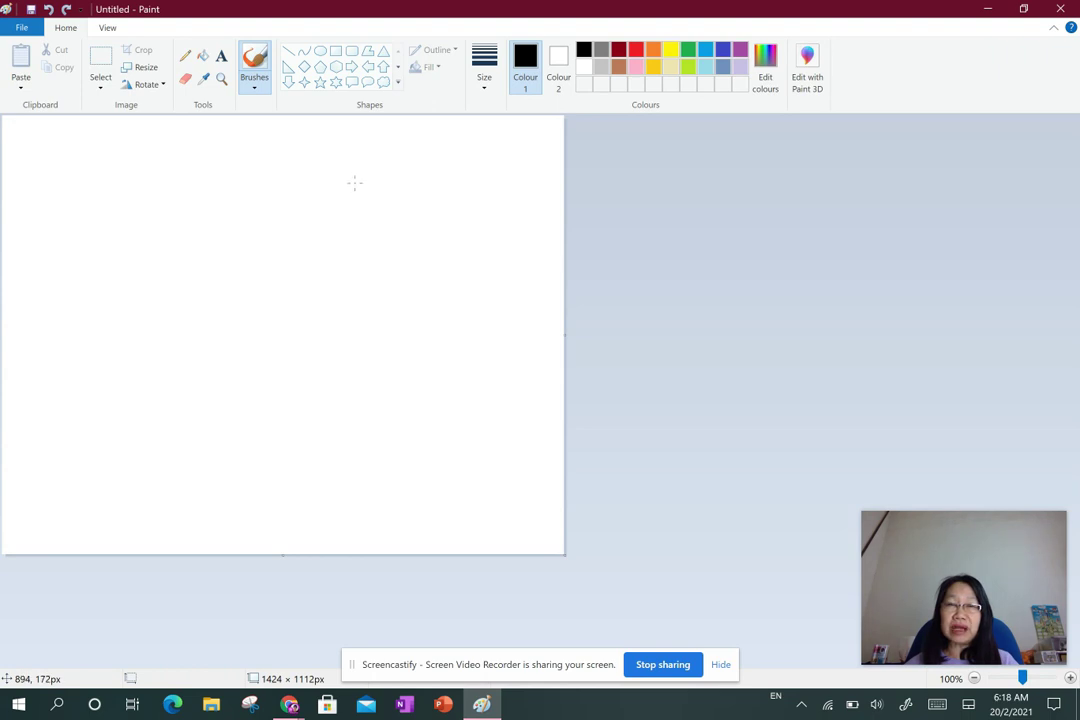
click(22, 31)
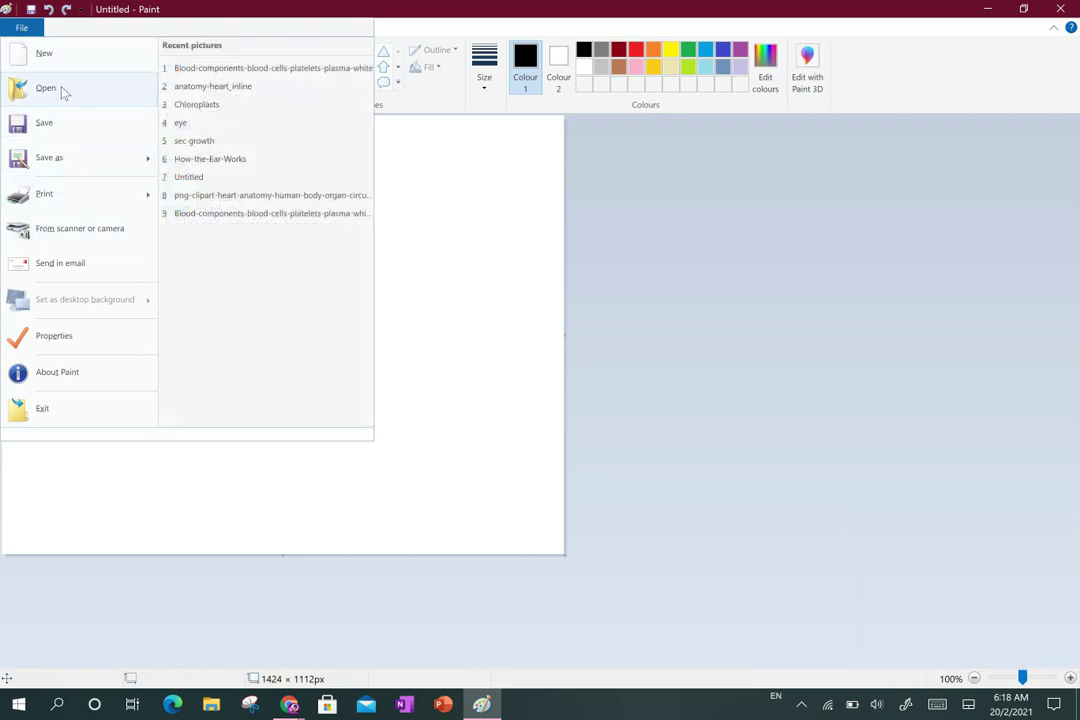
click(451, 217)
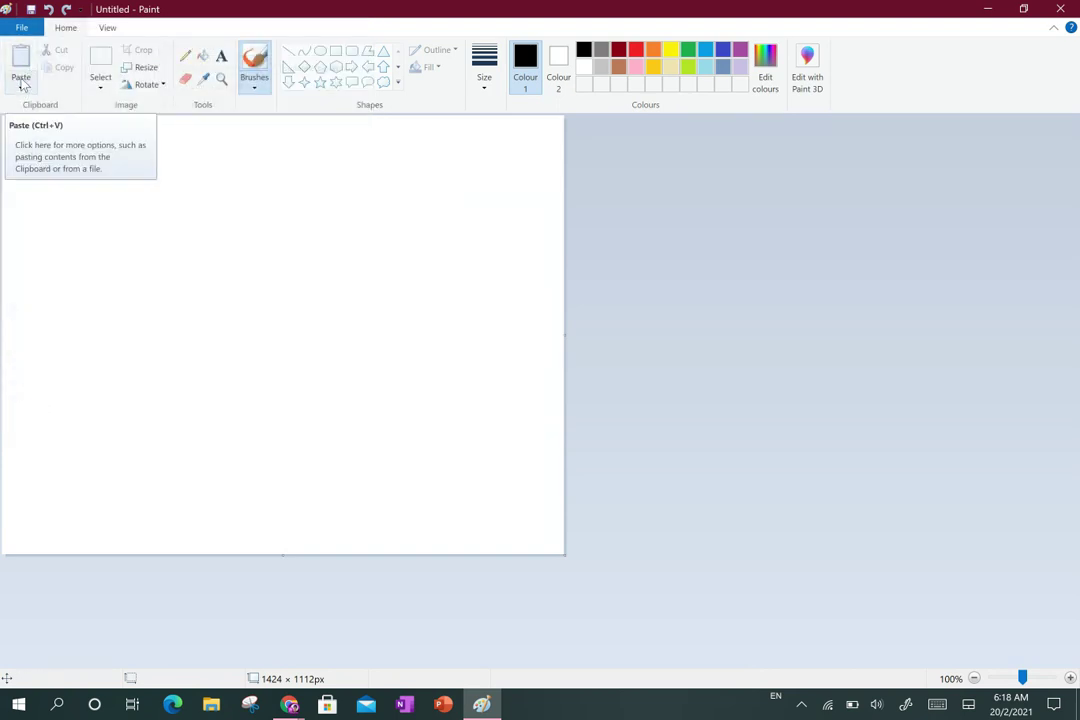
Paste the Chloroplasts image from the Pictures folder onto the canvas and enlarge it to about 1265 × 884 px.
click(22, 84)
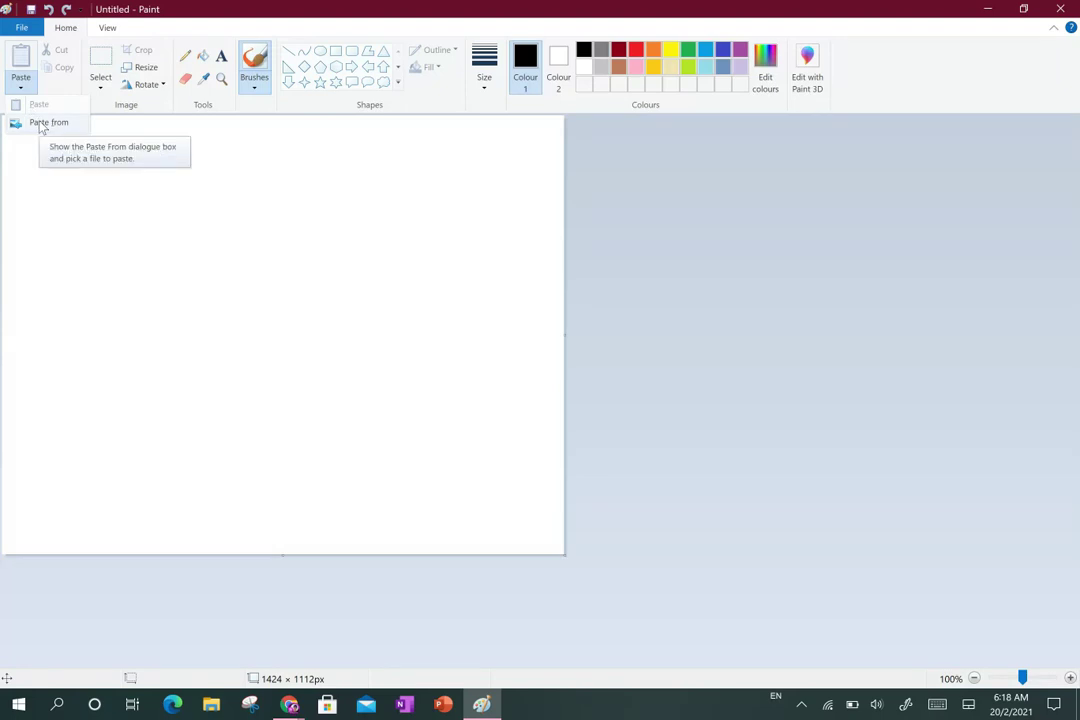
click(43, 124)
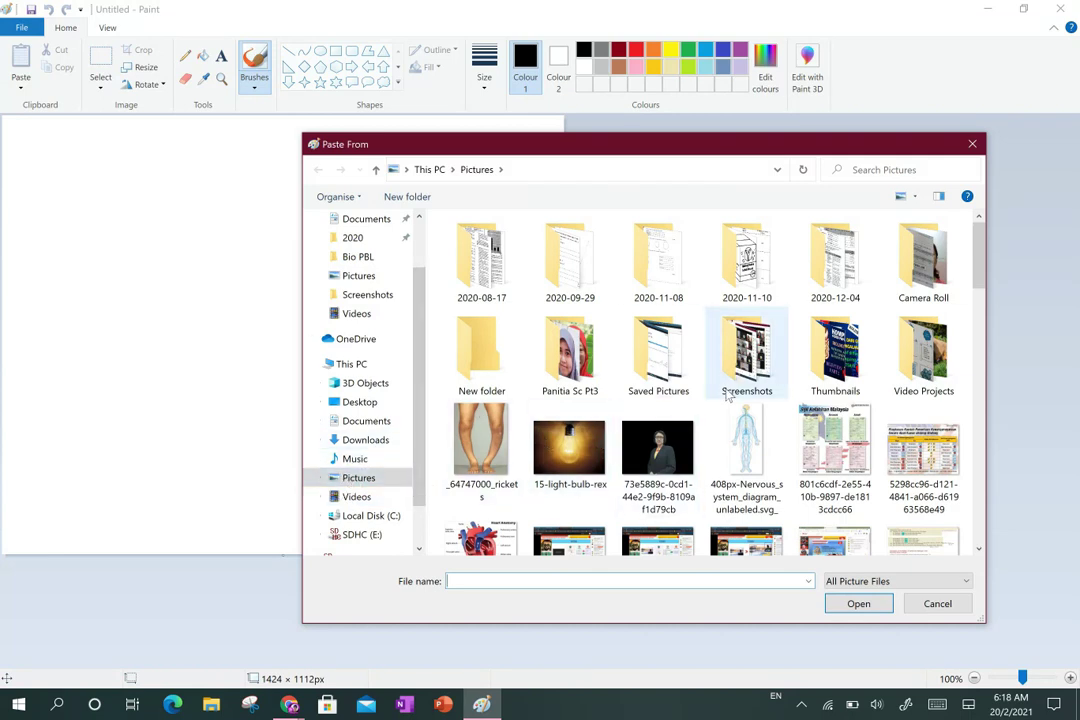
scroll(620, 335, down, 3)
scroll(620, 335, down, 3)
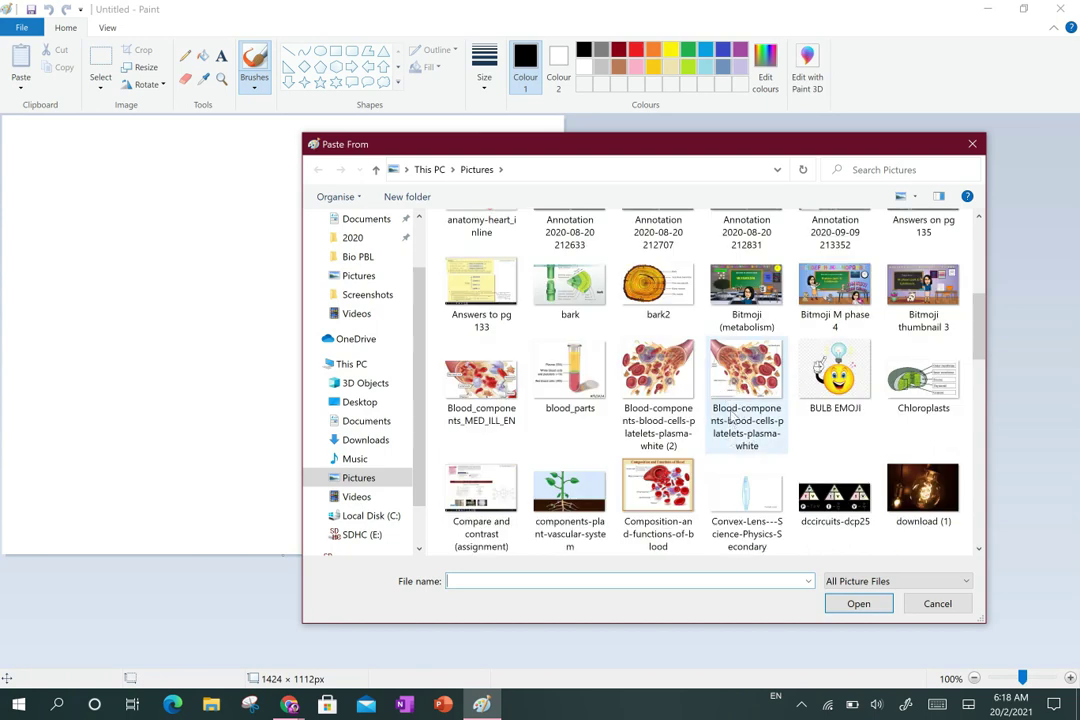
click(913, 386)
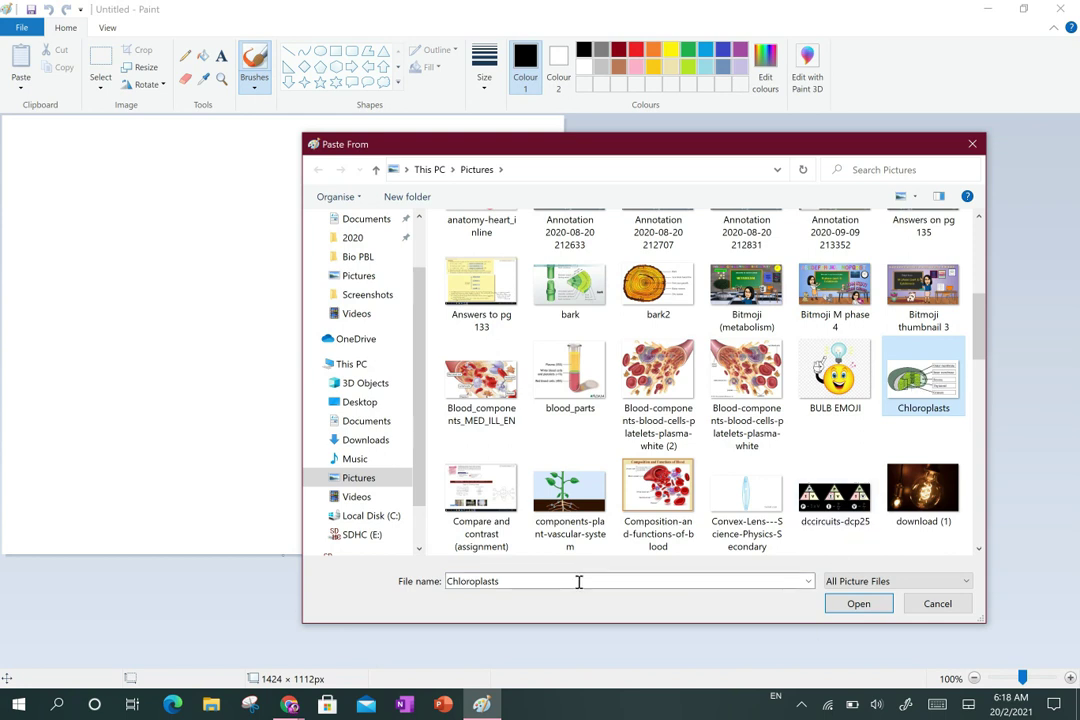
click(857, 604)
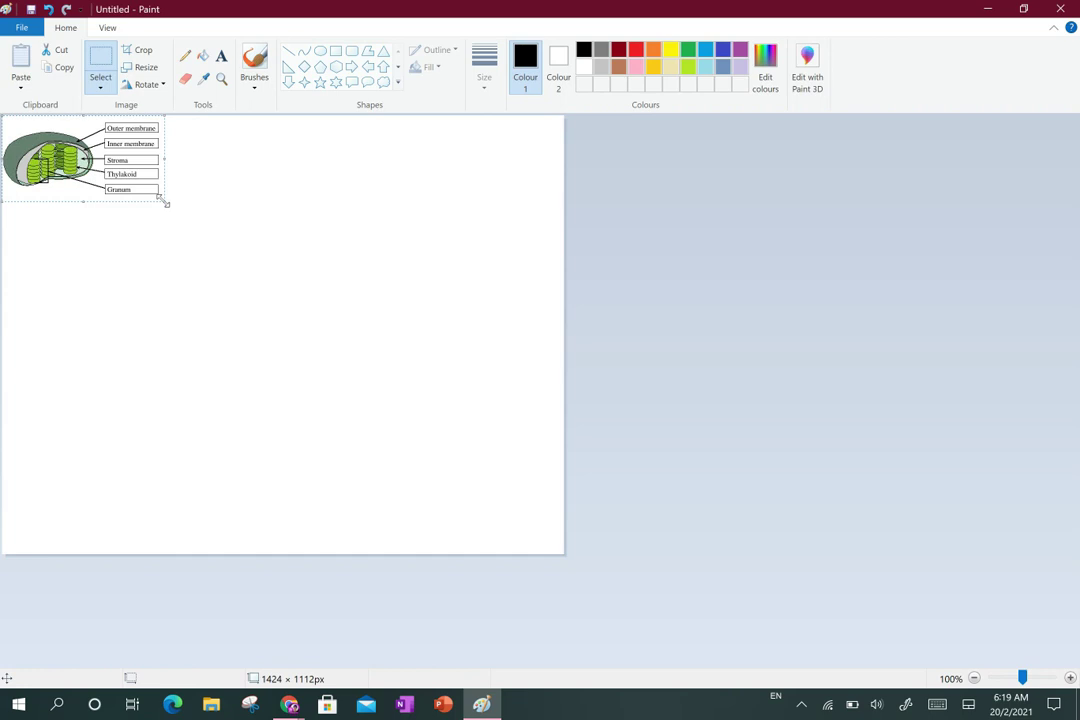
drag(165, 203, 501, 464)
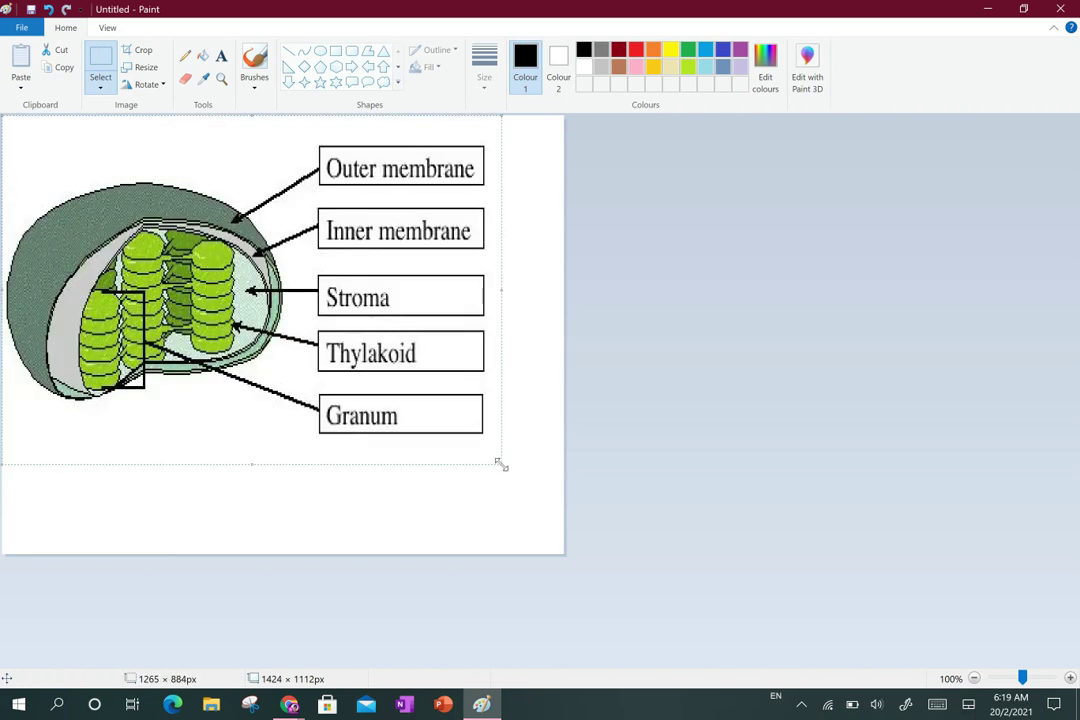
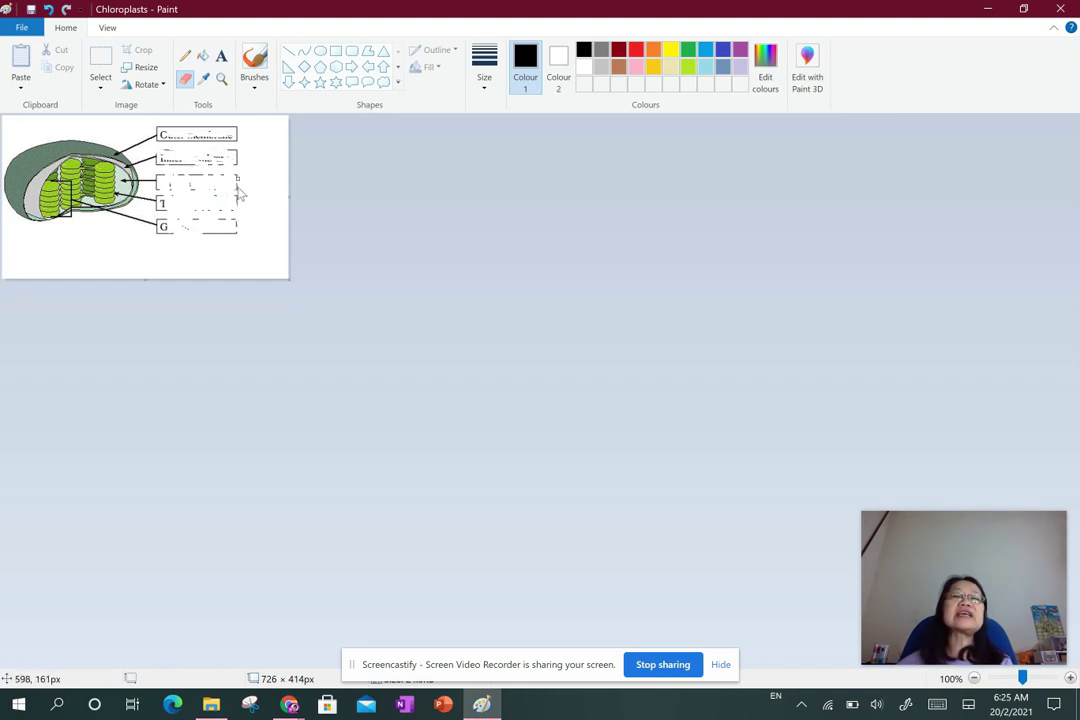
Erase the remaining label text and box outlines beside the chloroplast diagram's pointer lines.
mouse_move(172, 210)
mouse_down()
mouse_move(163, 228)
mouse_move(165, 201)
mouse_move(164, 219)
mouse_move(154, 216)
mouse_move(180, 217)
mouse_move(231, 250)
mouse_up()
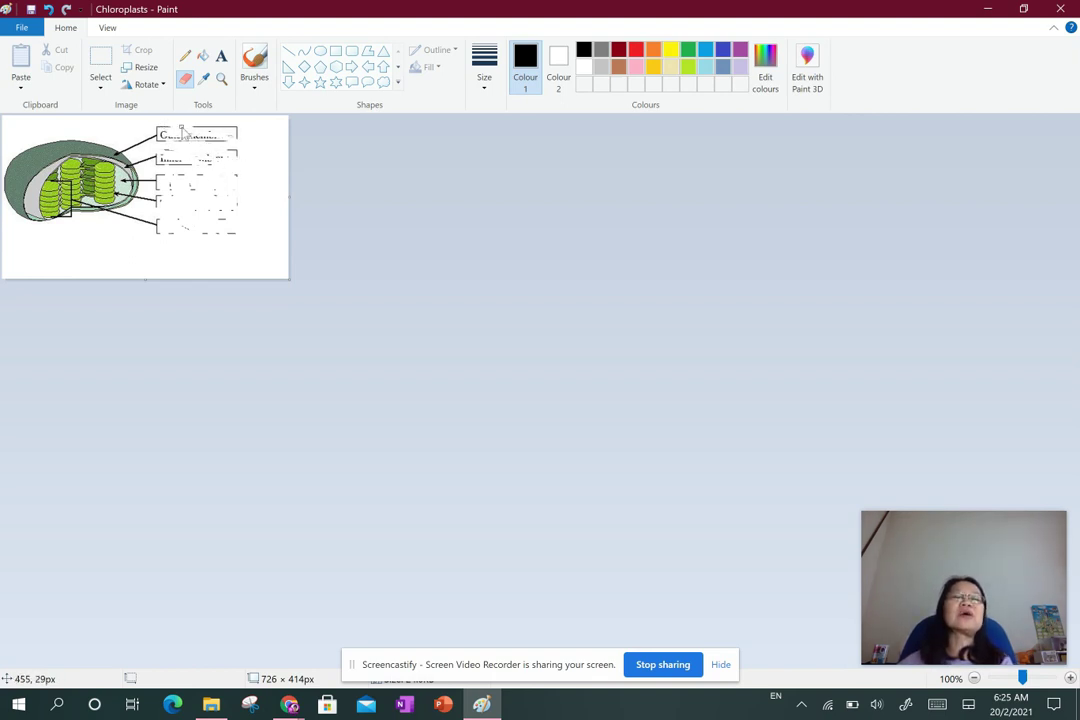
drag(246, 138, 160, 130)
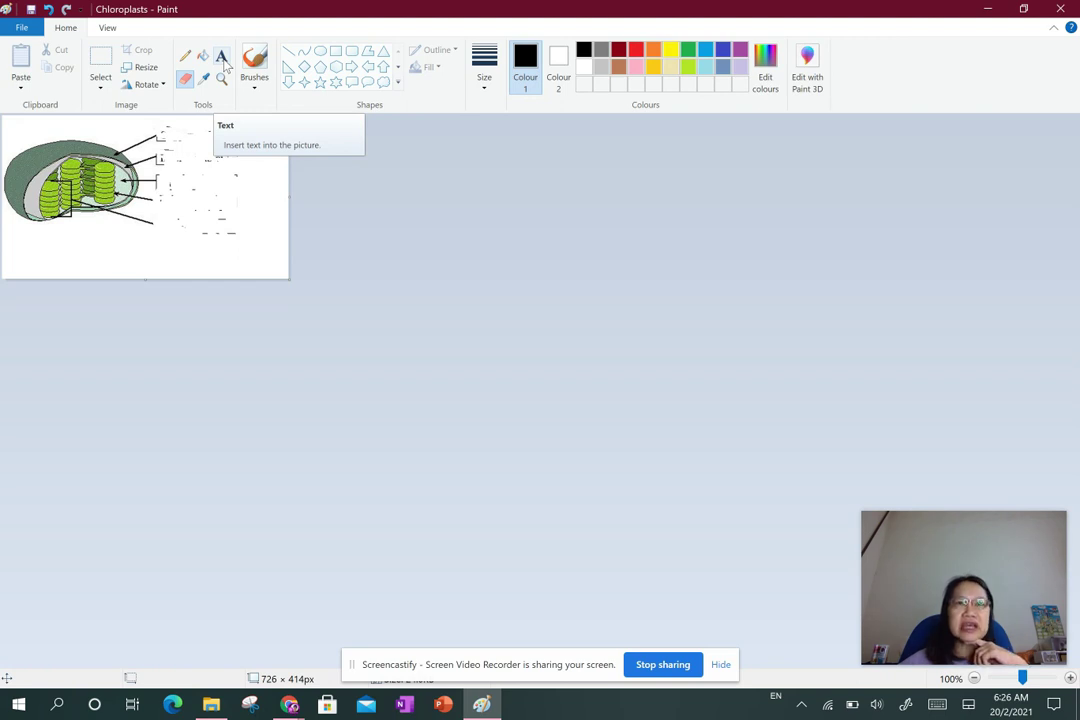
Insert a text label reading X at the end of the diagram's lowest pointer line.
click(222, 58)
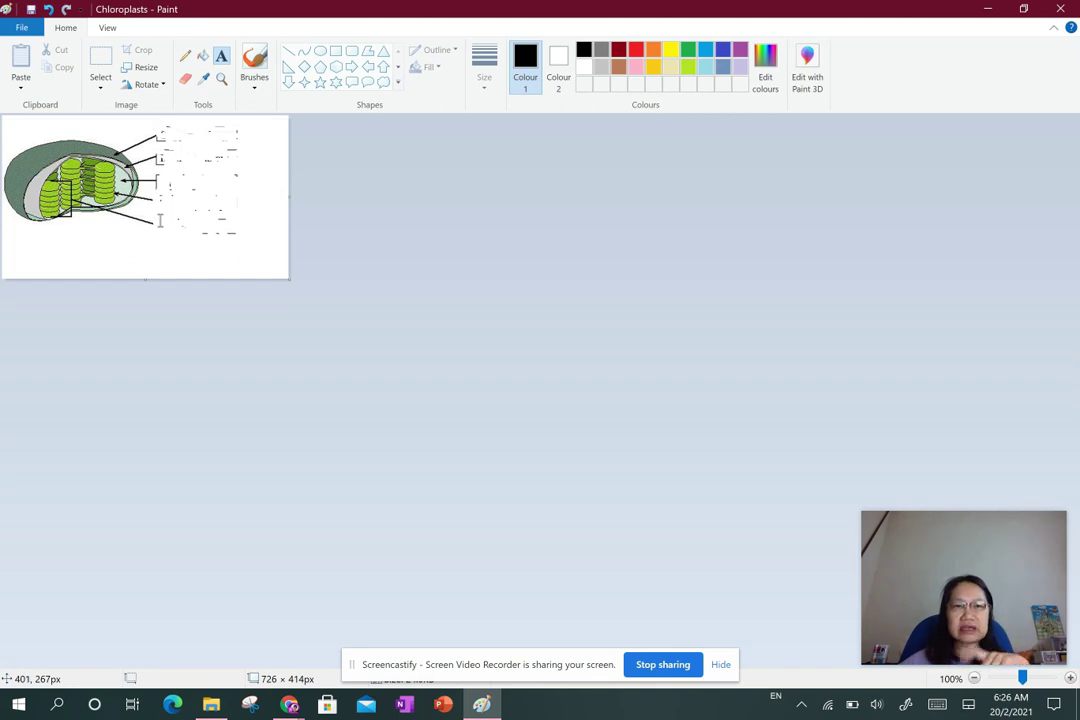
drag(158, 221, 246, 247)
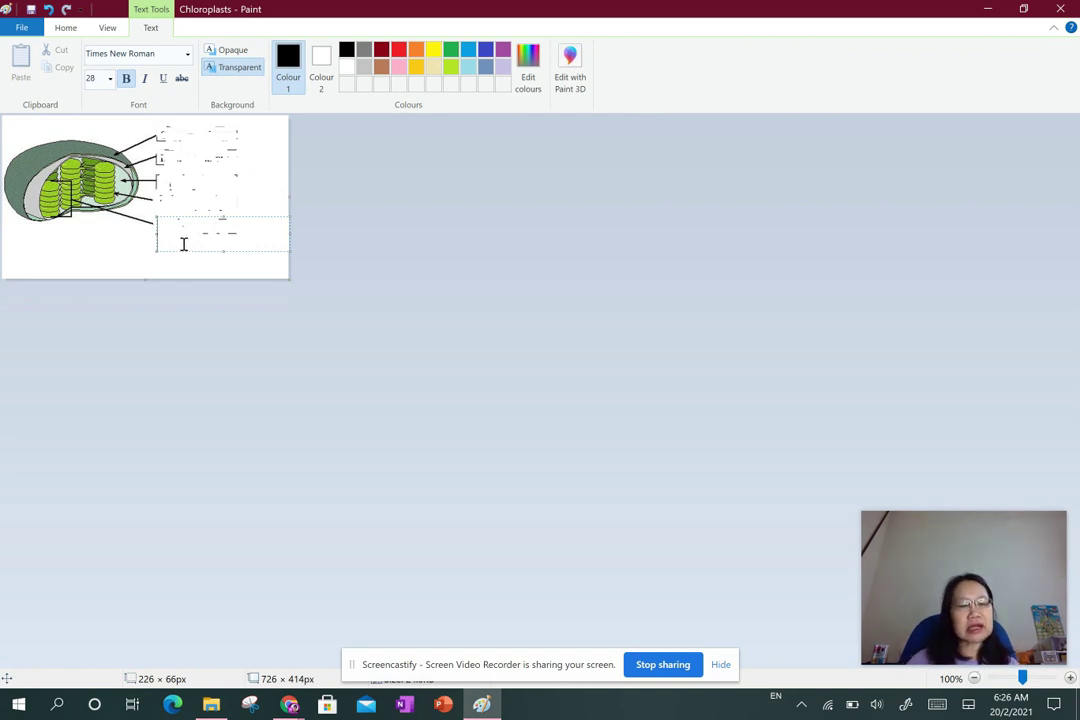
text(X)
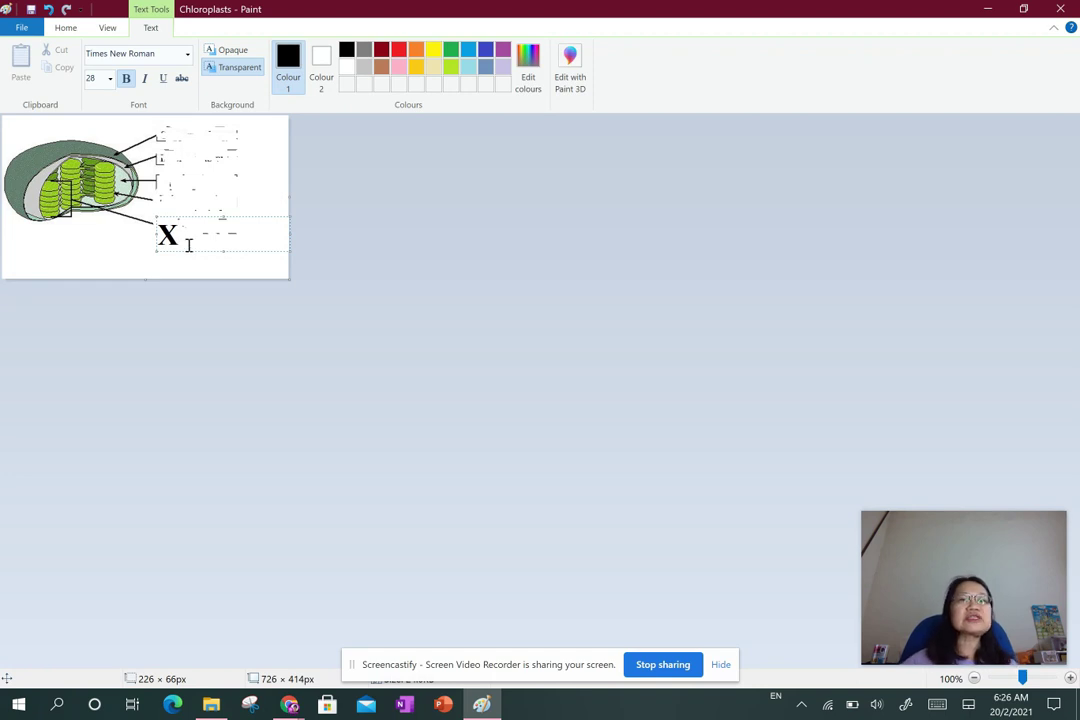
Set the X label's font size to 14 and finish the text.
drag(180, 235, 158, 235)
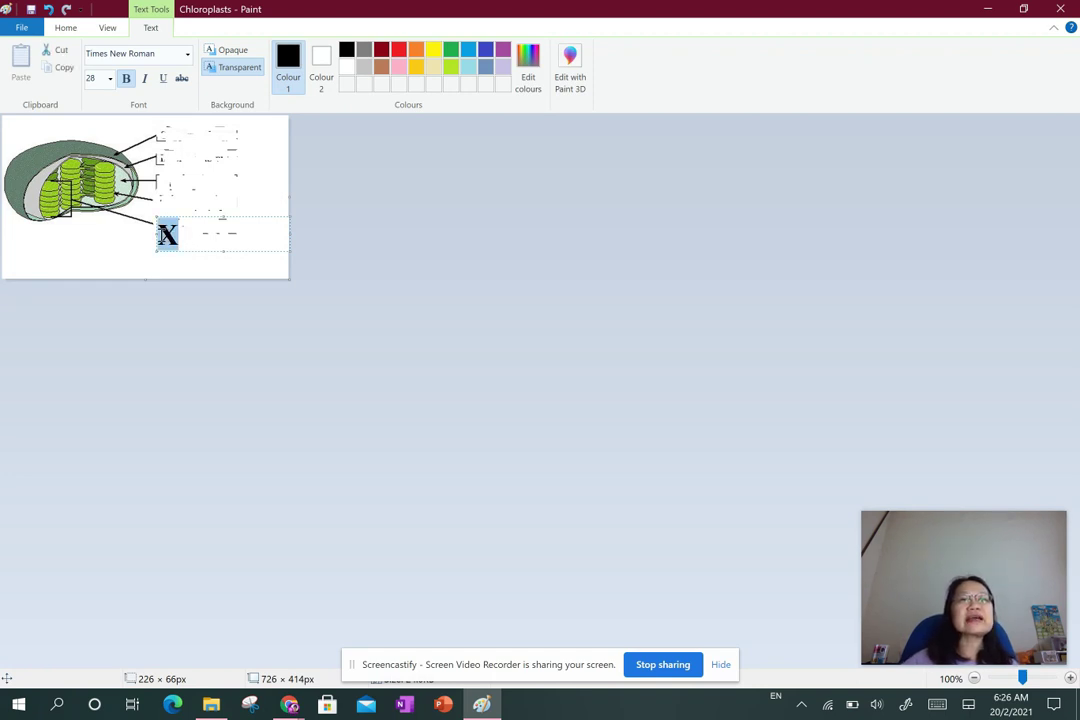
click(187, 56)
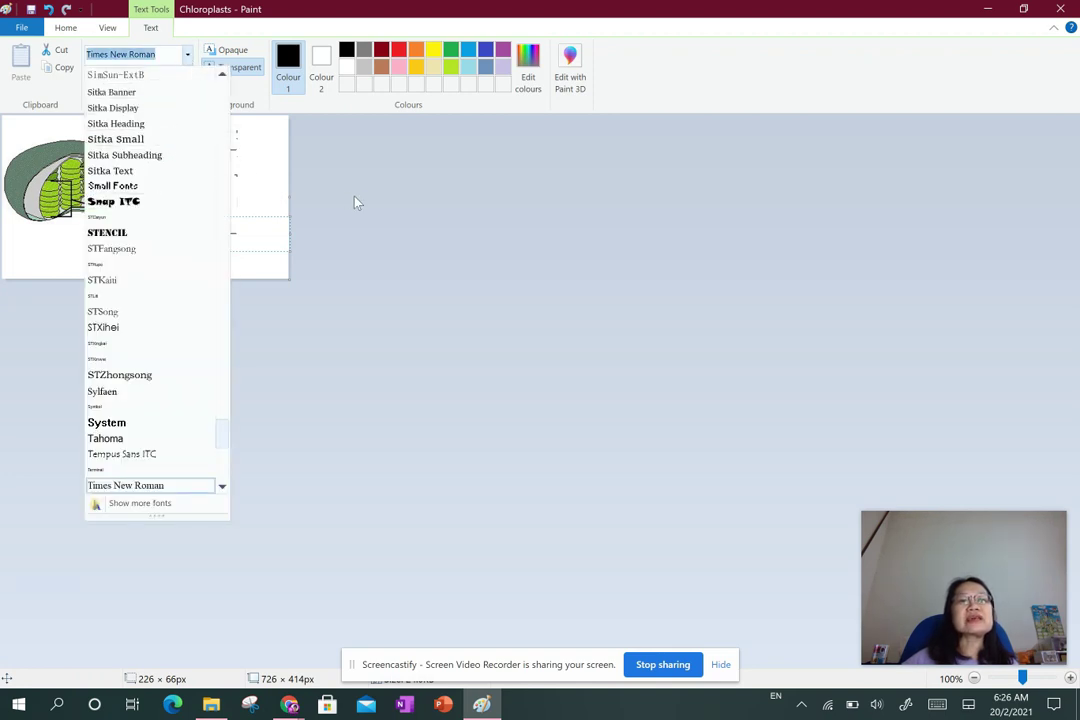
click(268, 159)
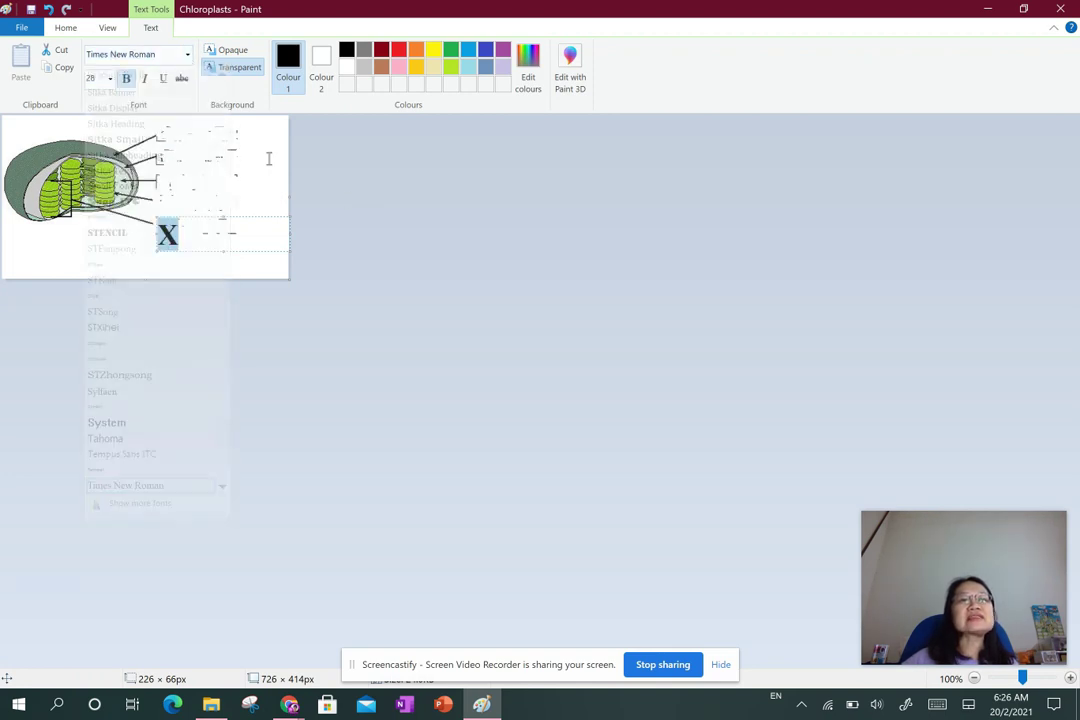
click(110, 80)
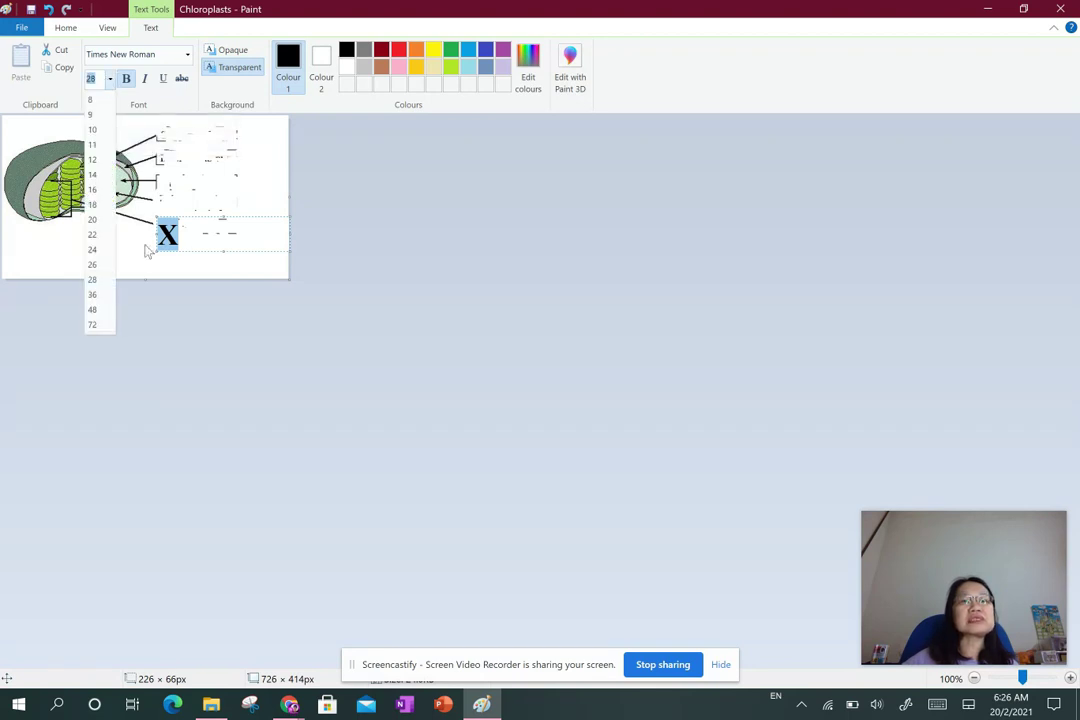
click(94, 190)
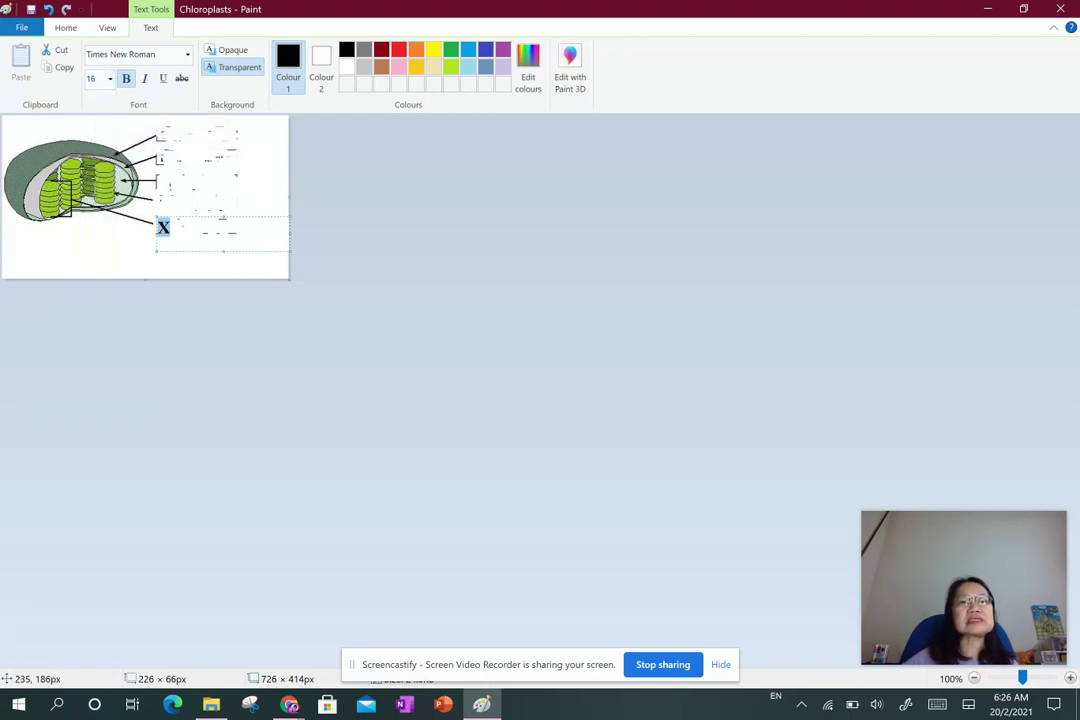
click(108, 79)
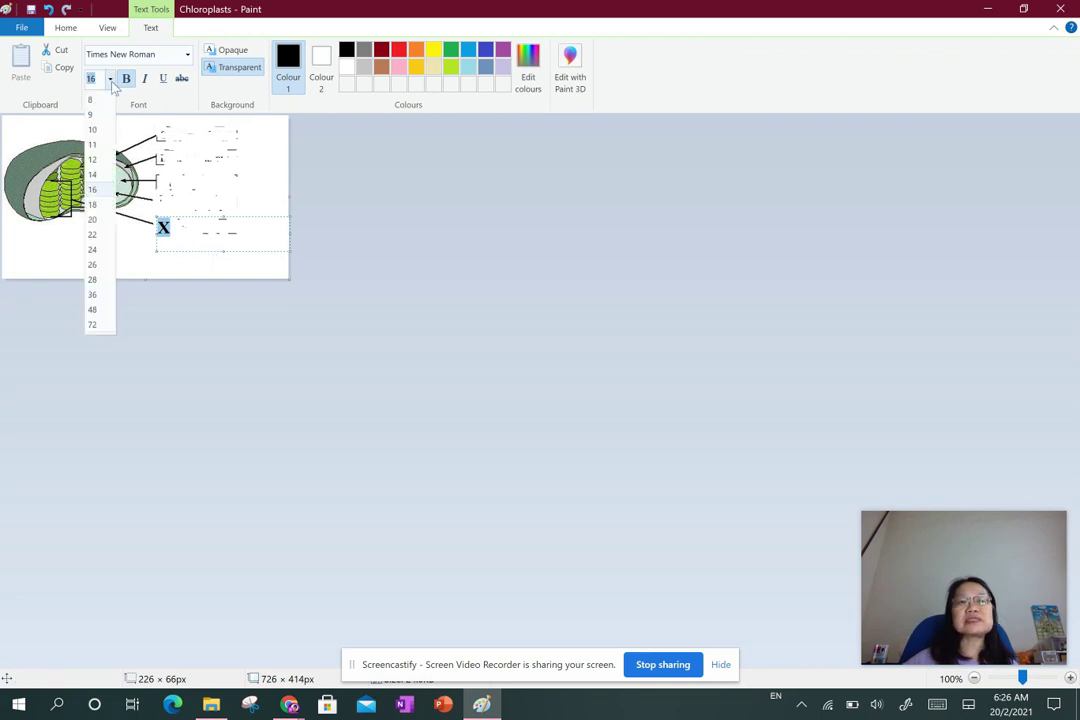
click(94, 175)
click(143, 249)
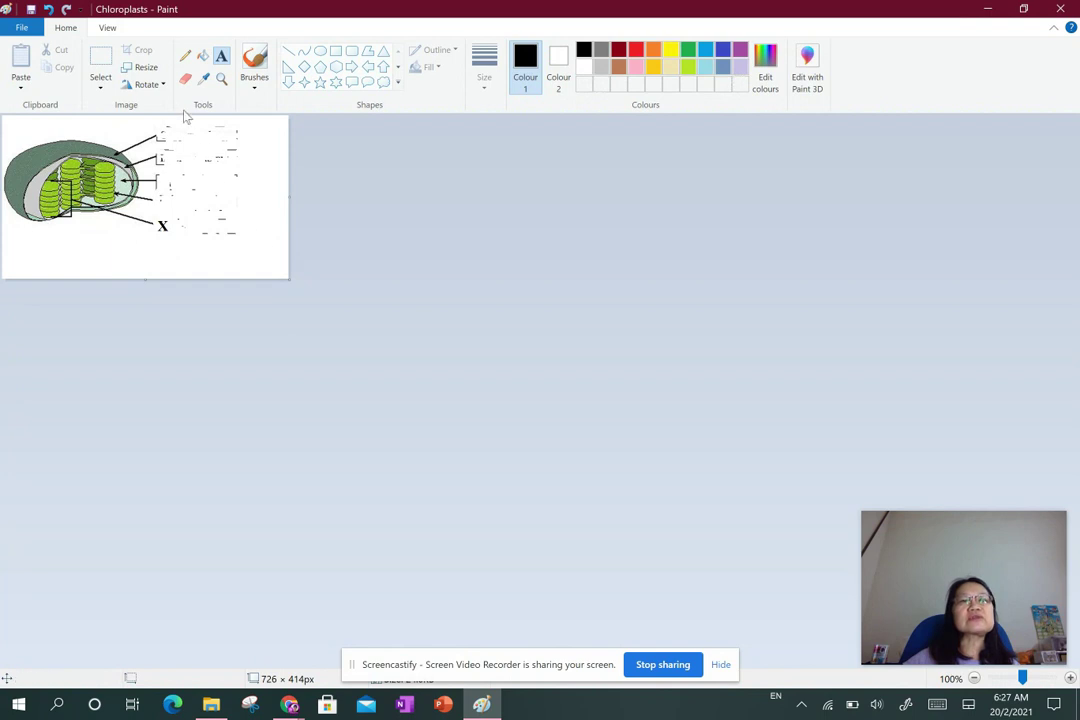
Erase more of the stray label marks around the pointer lines and the X.
click(185, 78)
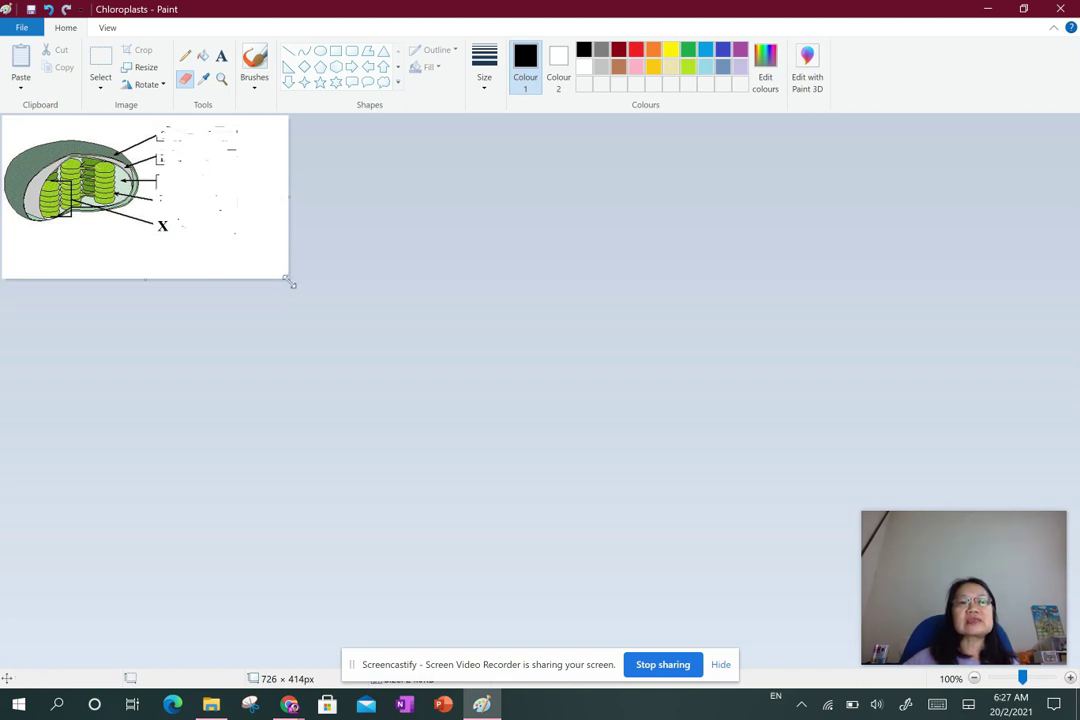
Shrink the canvas around the labelled diagram to about 501 × 373 px and save the picture.
drag(288, 283, 206, 265)
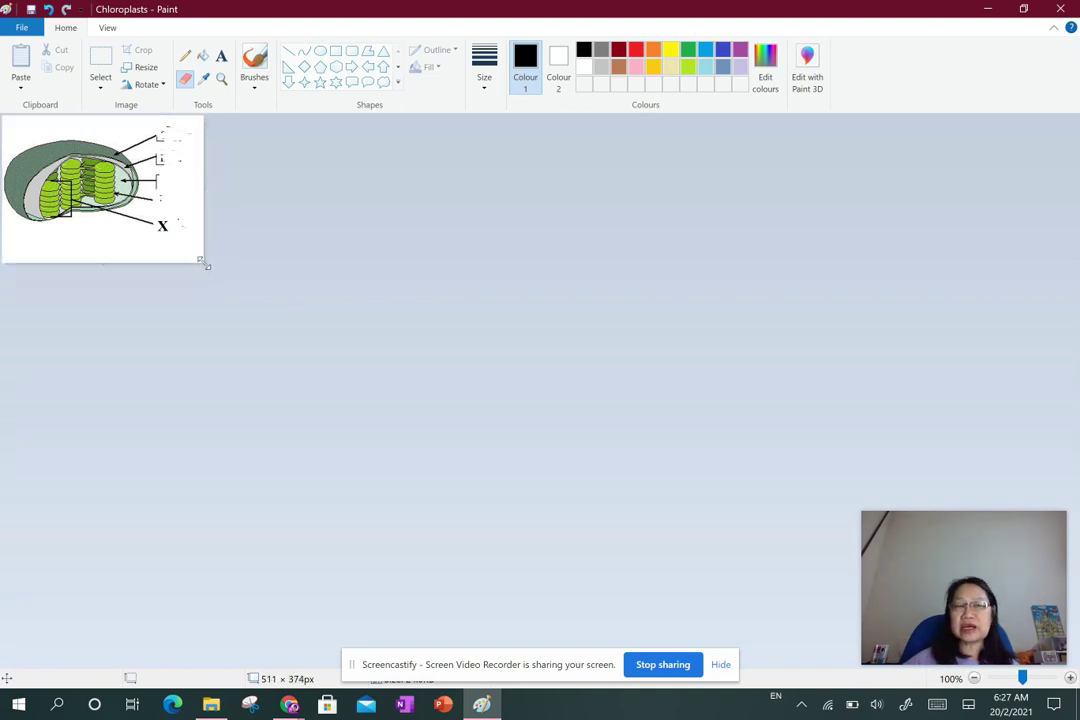
drag(202, 264, 197, 262)
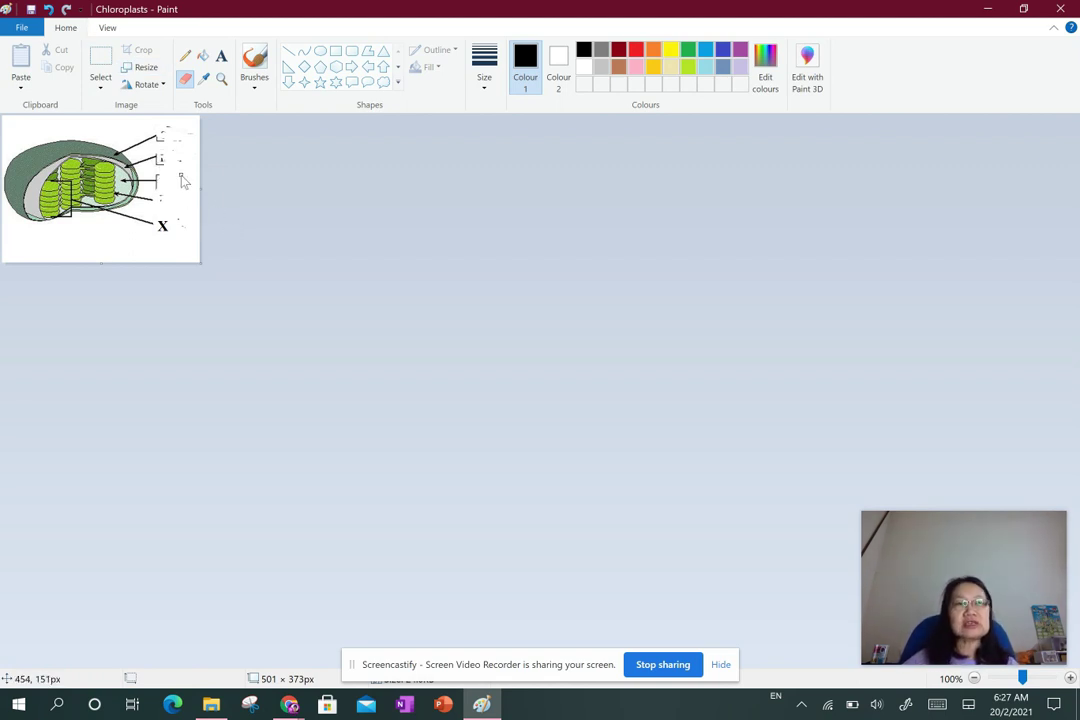
click(32, 12)
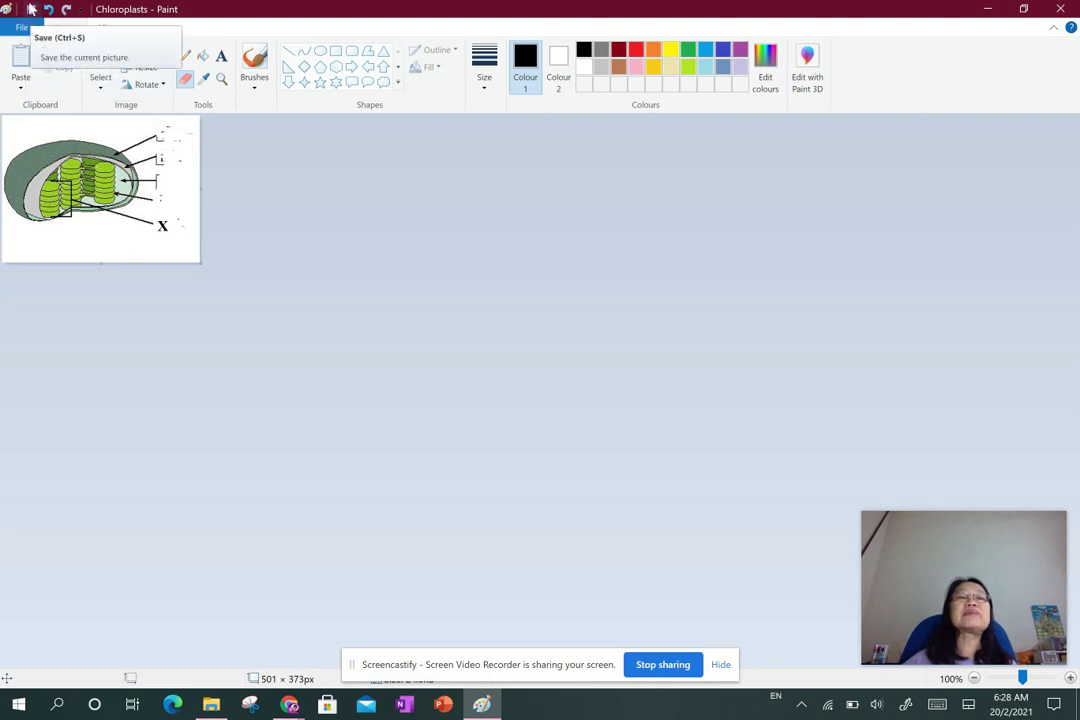
Save the picture as a JPEG copy named "Chloroplasts (no label)" in the Pictures folder.
click(31, 11)
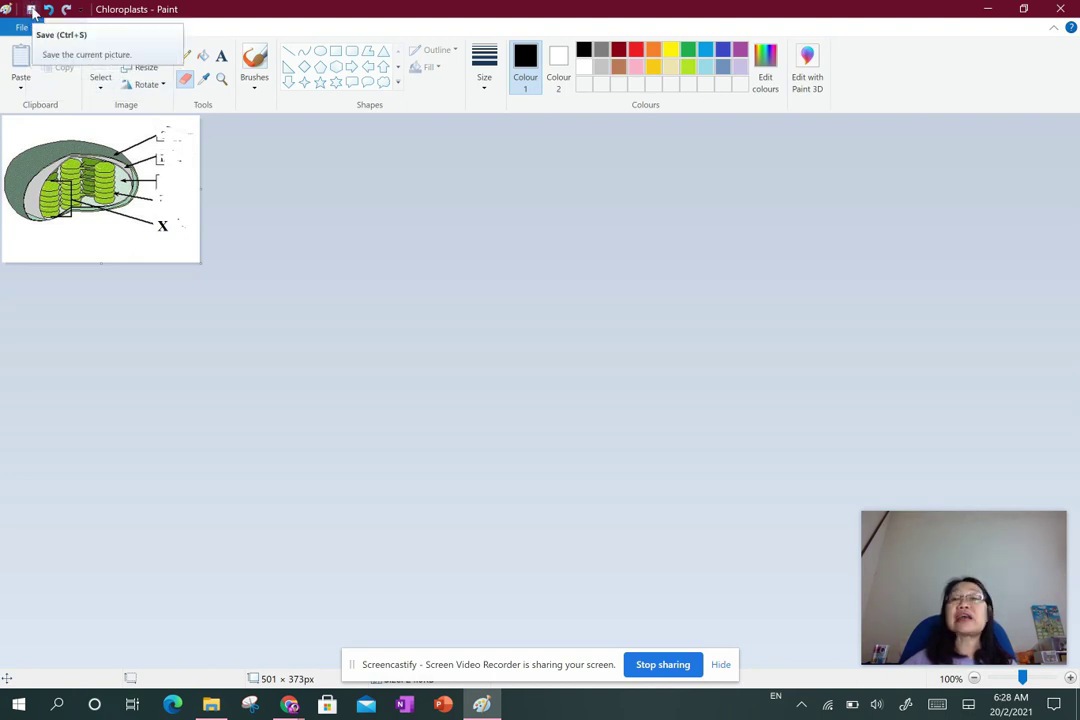
click(23, 28)
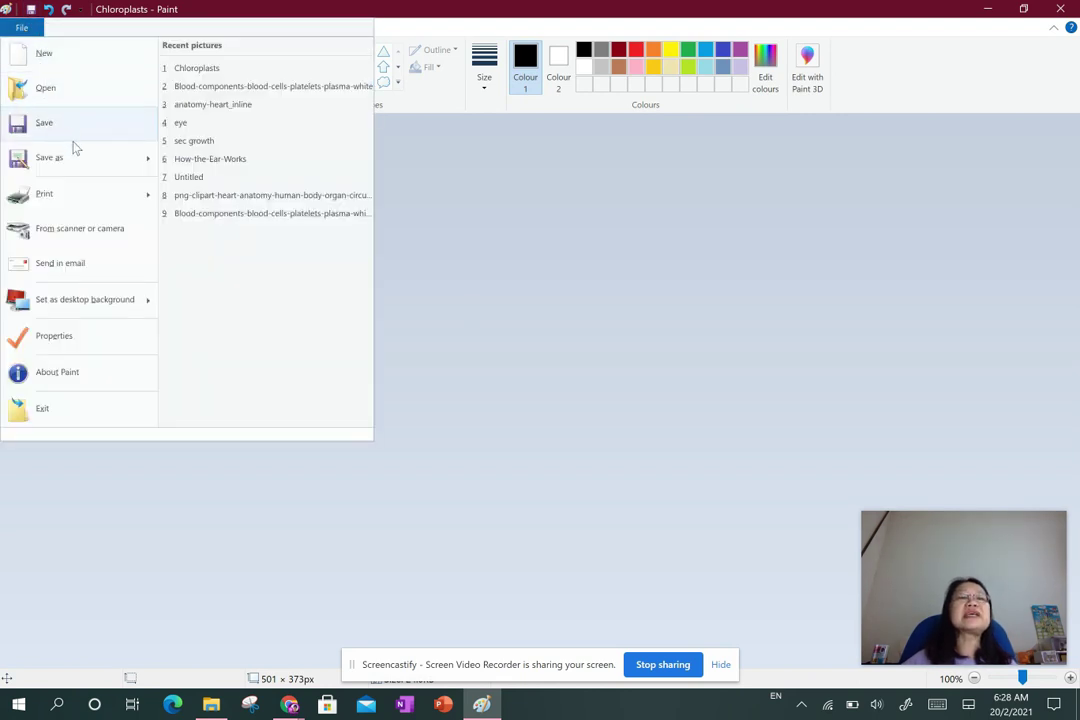
mouse_move(62, 161)
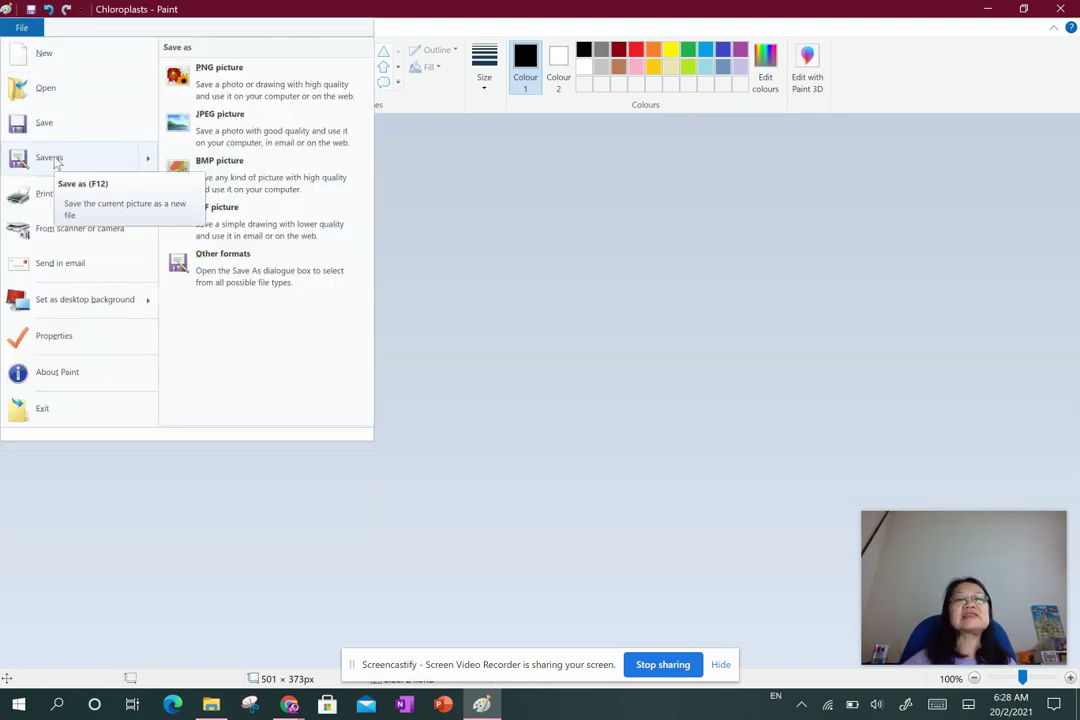
click(216, 120)
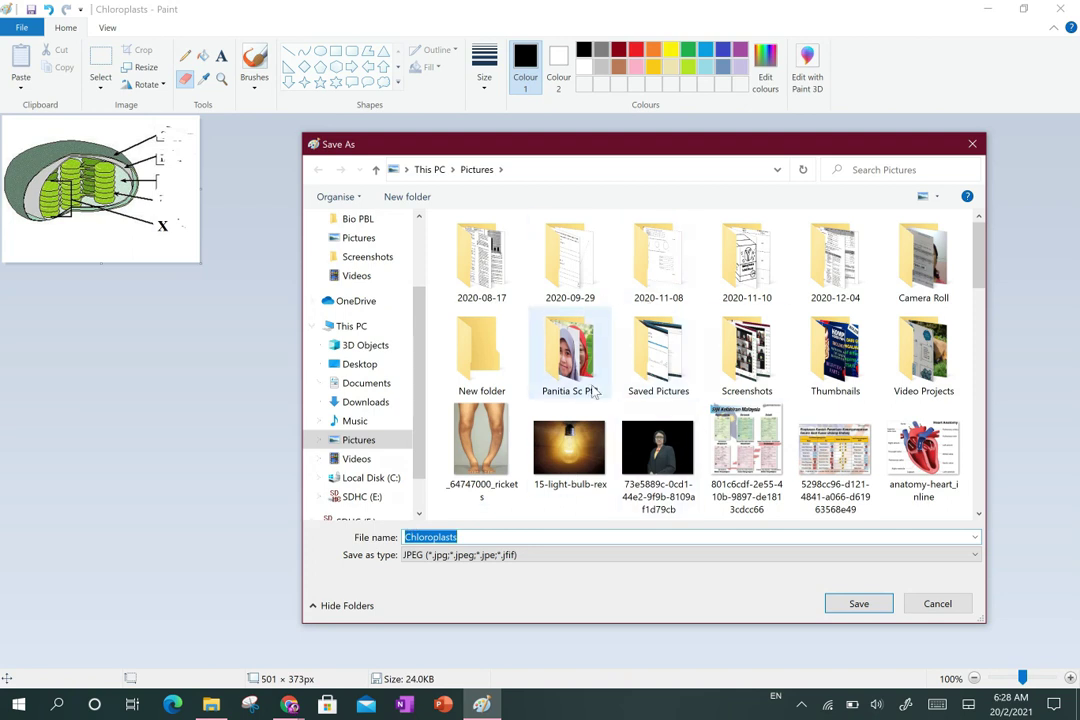
click(480, 537)
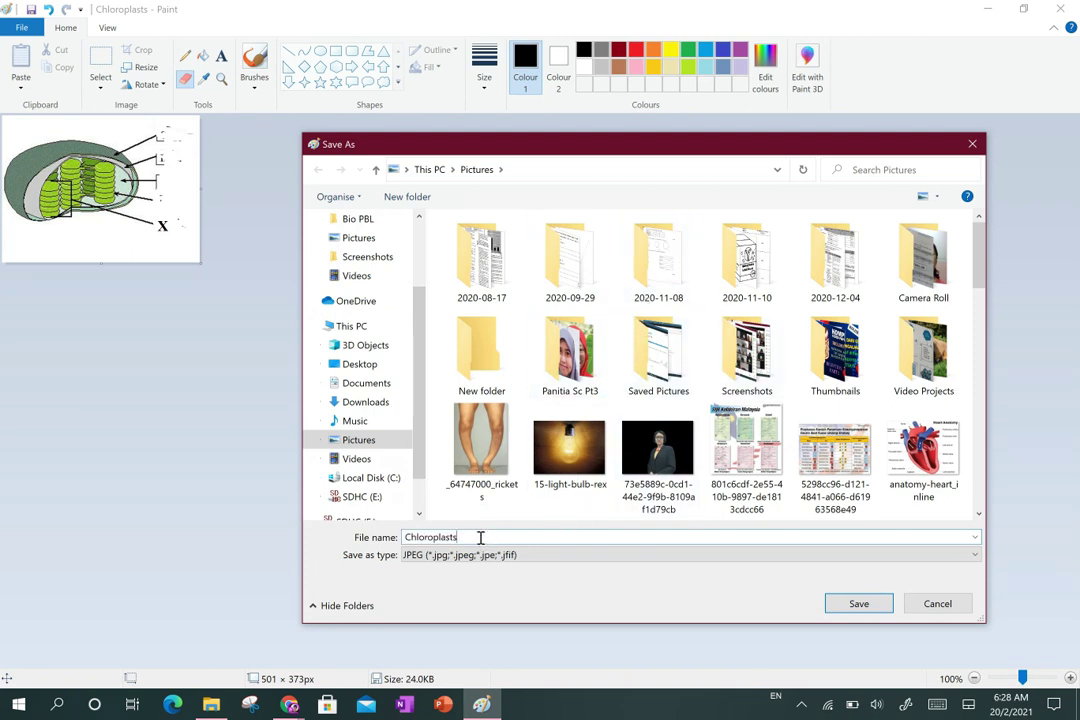
text((no label)
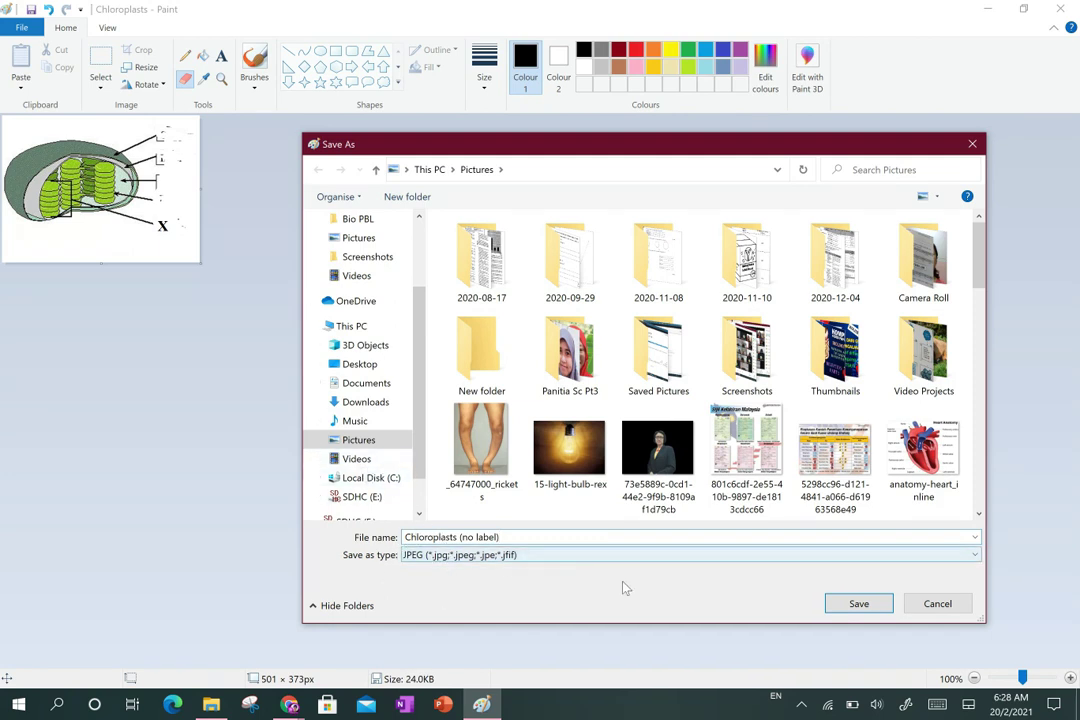
click(859, 604)
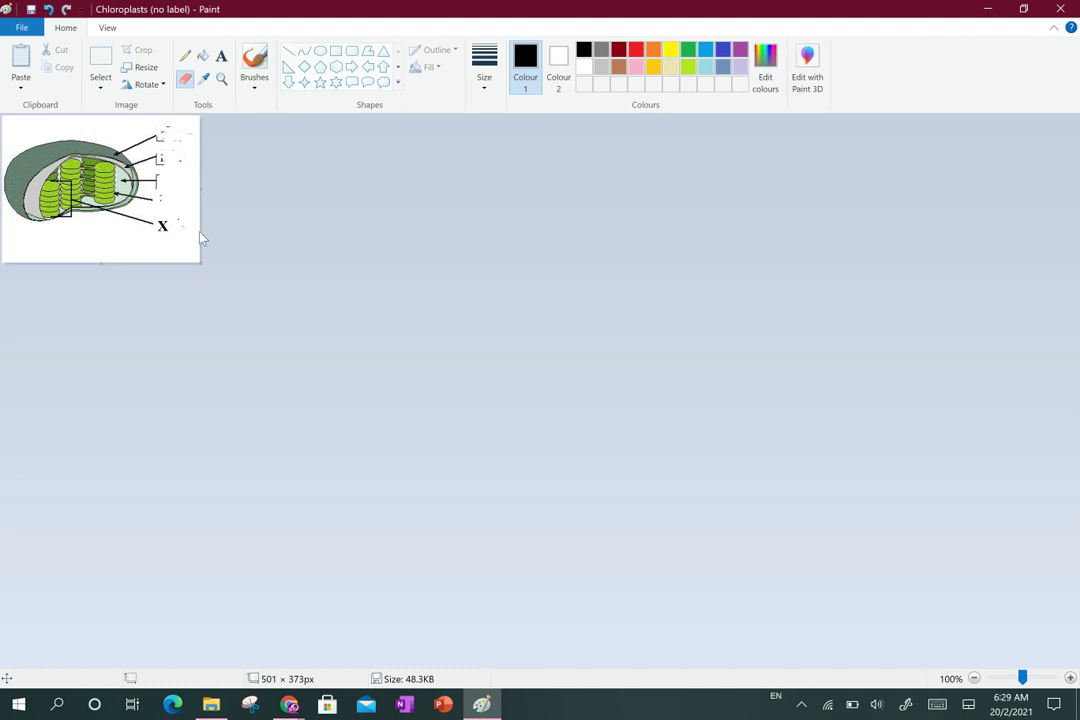
Enlarge the canvas to about 1072 × 782 px and erase the stray label marks at the ends of the pointer lines.
drag(196, 263, 425, 424)
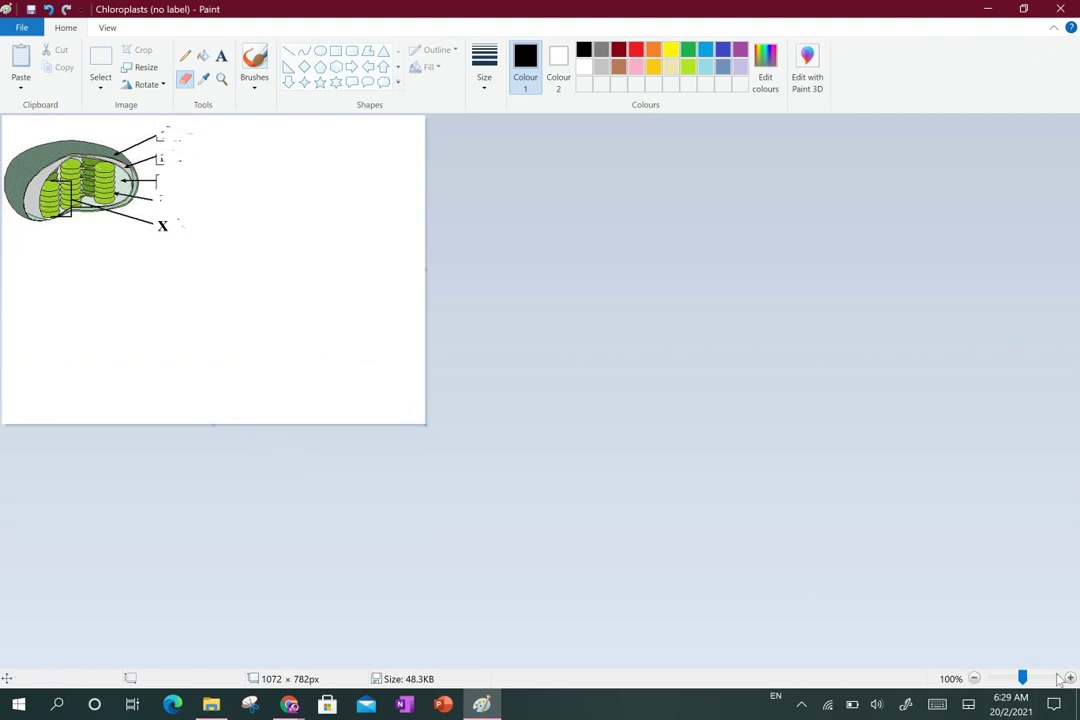
drag(1030, 680, 1035, 681)
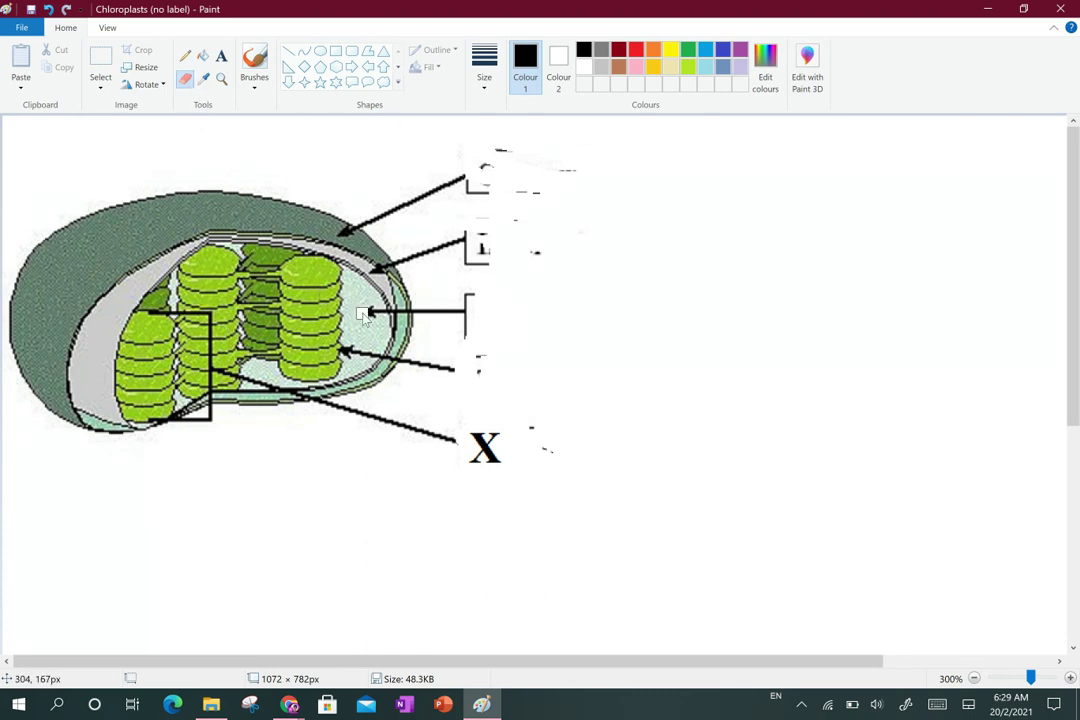
mouse_move(472, 316)
mouse_down()
mouse_move(457, 290)
mouse_move(472, 333)
mouse_move(462, 334)
mouse_move(490, 380)
mouse_move(480, 378)
mouse_move(482, 222)
mouse_move(497, 270)
mouse_move(543, 263)
mouse_move(476, 174)
mouse_move(477, 196)
mouse_move(468, 185)
mouse_move(490, 151)
mouse_move(543, 202)
mouse_move(529, 200)
mouse_move(562, 179)
mouse_move(494, 164)
mouse_up()
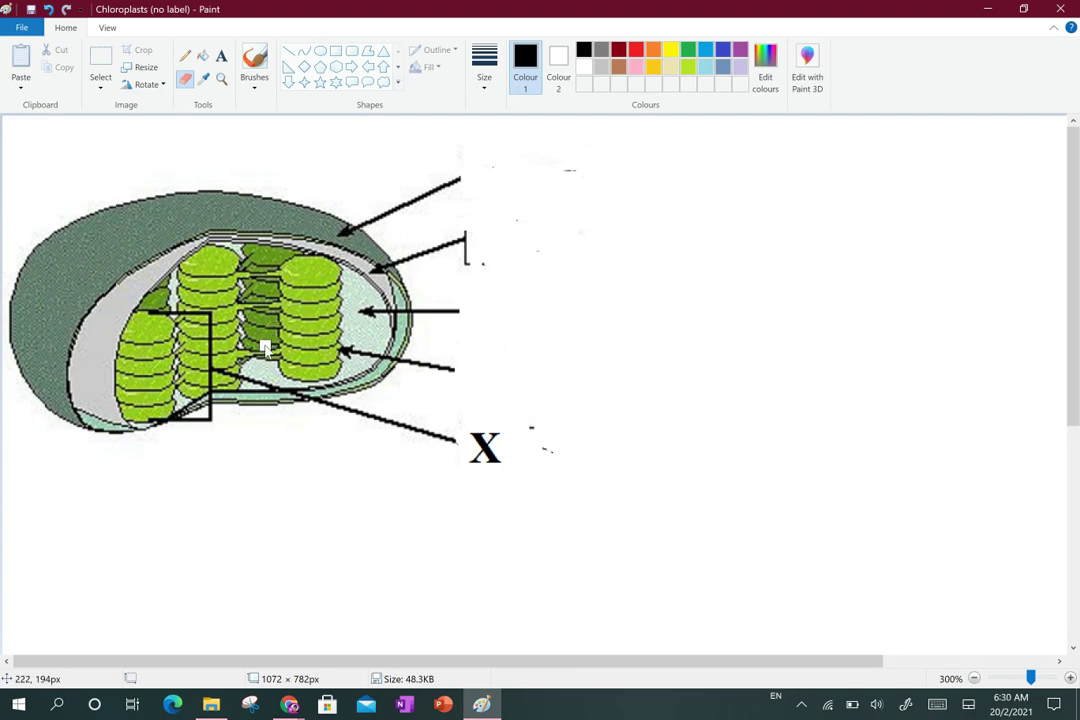
Erase all the pointer lines and the bracket across the chloroplast diagram.
mouse_move(358, 312)
mouse_down()
mouse_move(458, 314)
mouse_move(346, 350)
mouse_move(460, 383)
mouse_move(427, 366)
mouse_up()
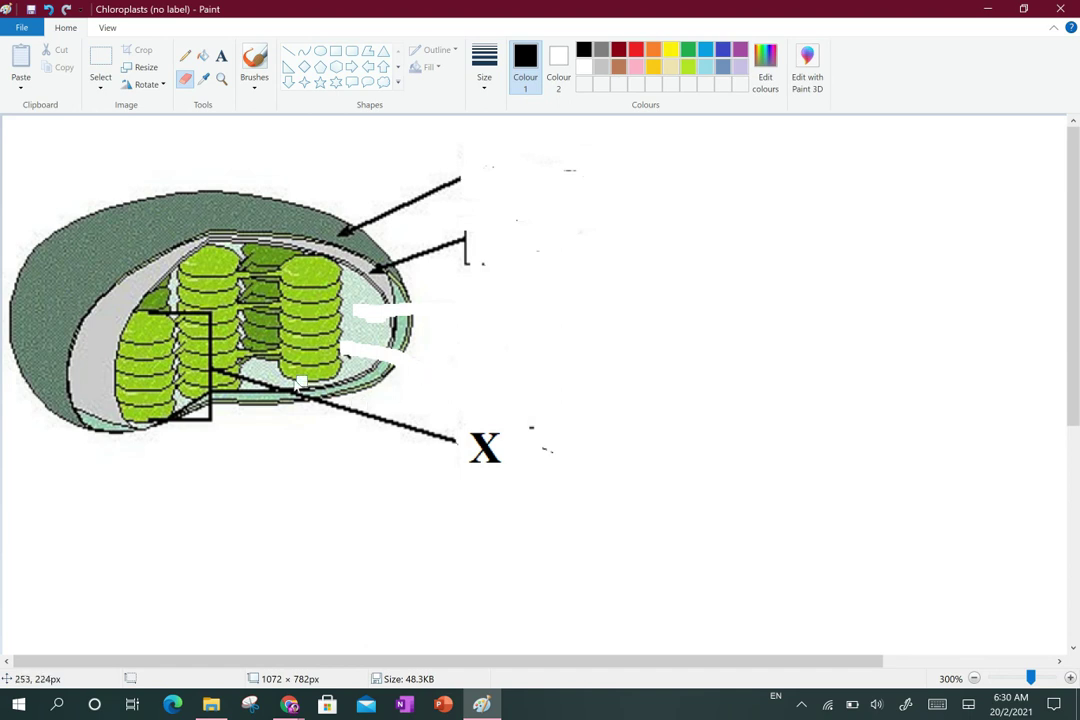
mouse_move(220, 375)
mouse_down()
mouse_move(453, 454)
mouse_move(413, 431)
mouse_move(449, 441)
mouse_up()
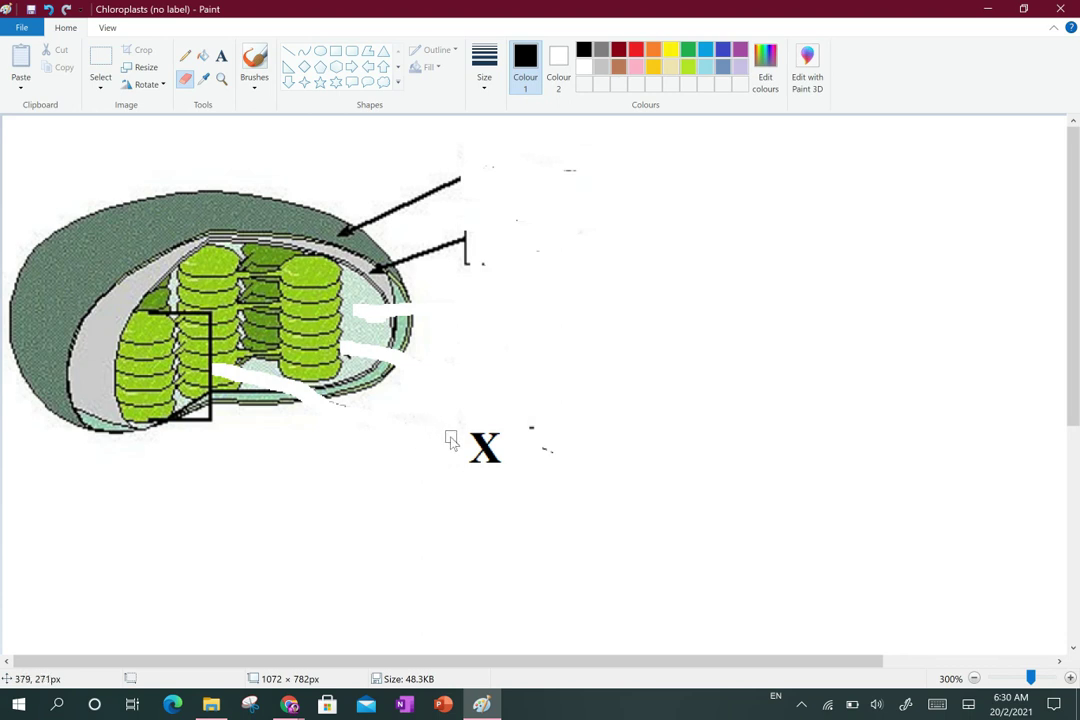
mouse_move(181, 313)
mouse_down()
mouse_move(152, 313)
mouse_move(214, 318)
mouse_move(213, 380)
mouse_move(200, 422)
mouse_move(151, 416)
mouse_move(185, 420)
mouse_up()
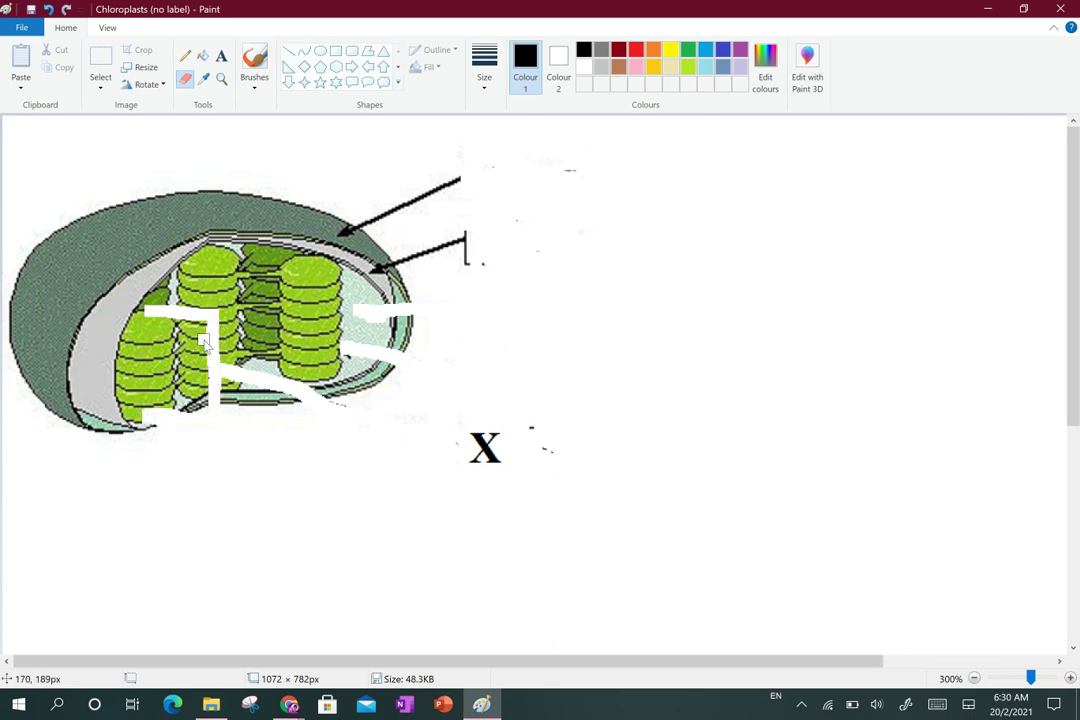
mouse_move(353, 253)
mouse_down()
mouse_move(354, 234)
mouse_move(460, 171)
mouse_up()
mouse_move(465, 234)
mouse_down()
mouse_move(466, 264)
mouse_move(484, 264)
mouse_move(456, 241)
mouse_move(372, 268)
mouse_move(427, 253)
mouse_up()
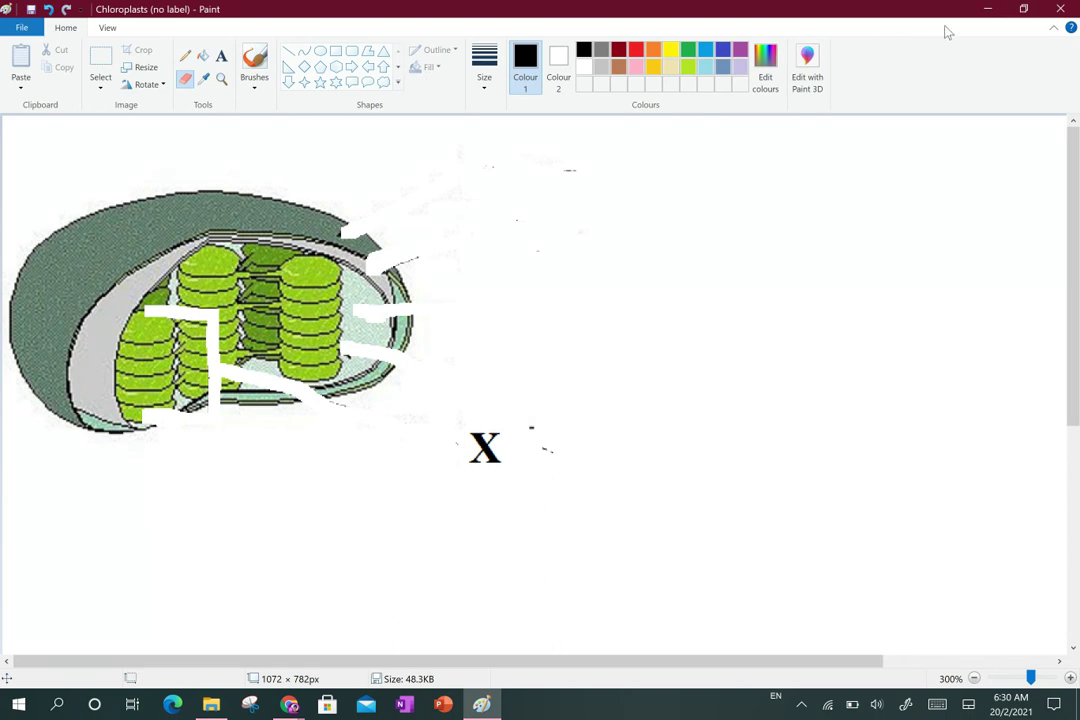
Close the chloroplast picture without saving the latest changes.
click(1061, 11)
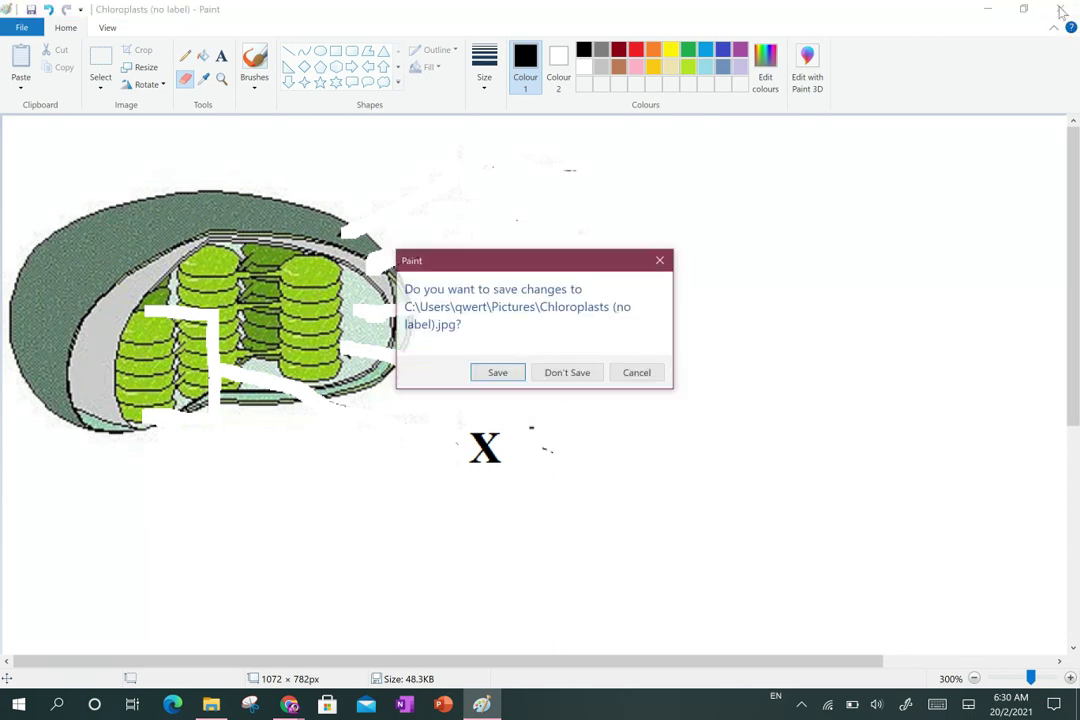
click(580, 374)
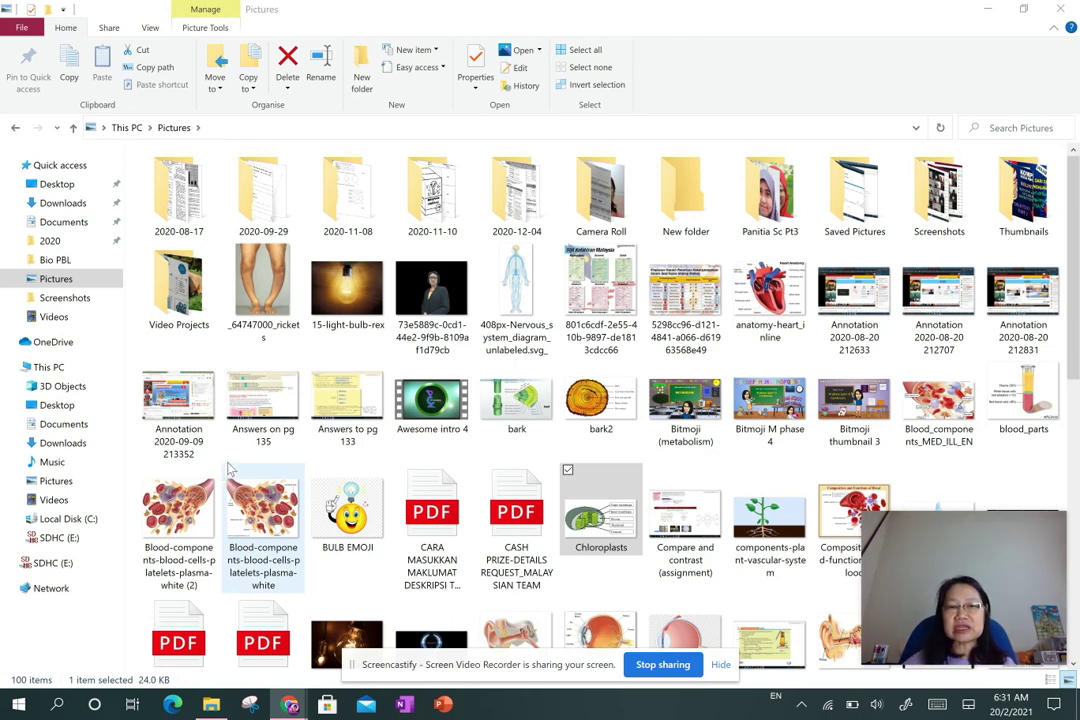
Open the picture "Blood-components-blood-cells-platelets-plasma-white" from the Pictures folder in Paint.
click(258, 505)
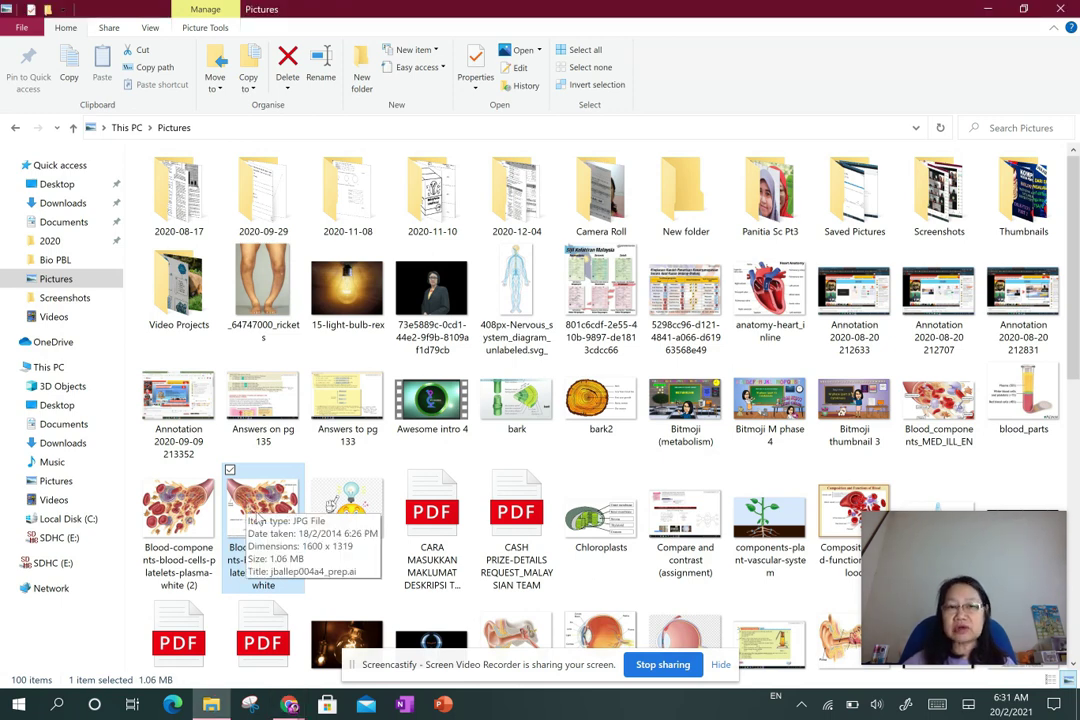
right_click(253, 494)
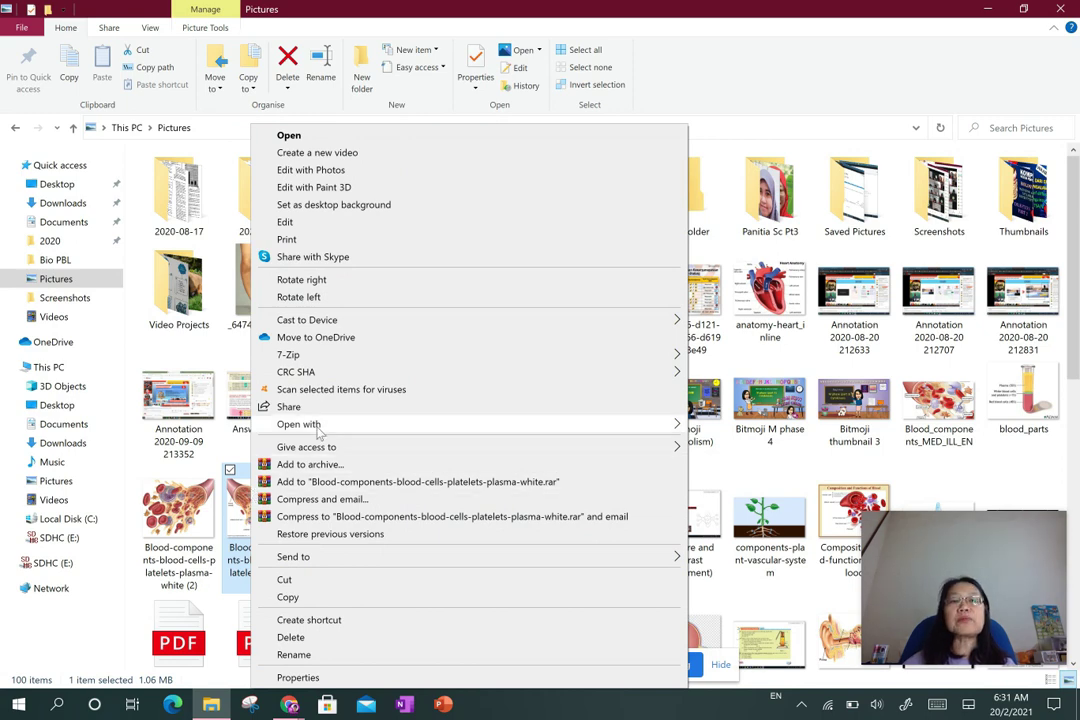
mouse_move(318, 431)
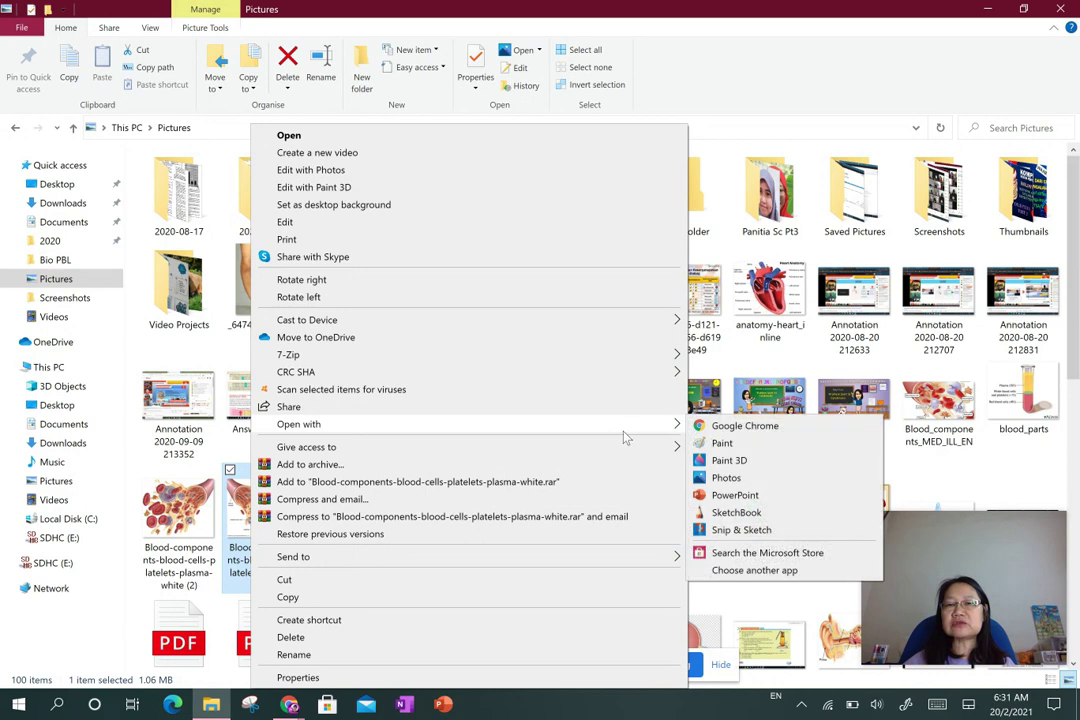
click(722, 443)
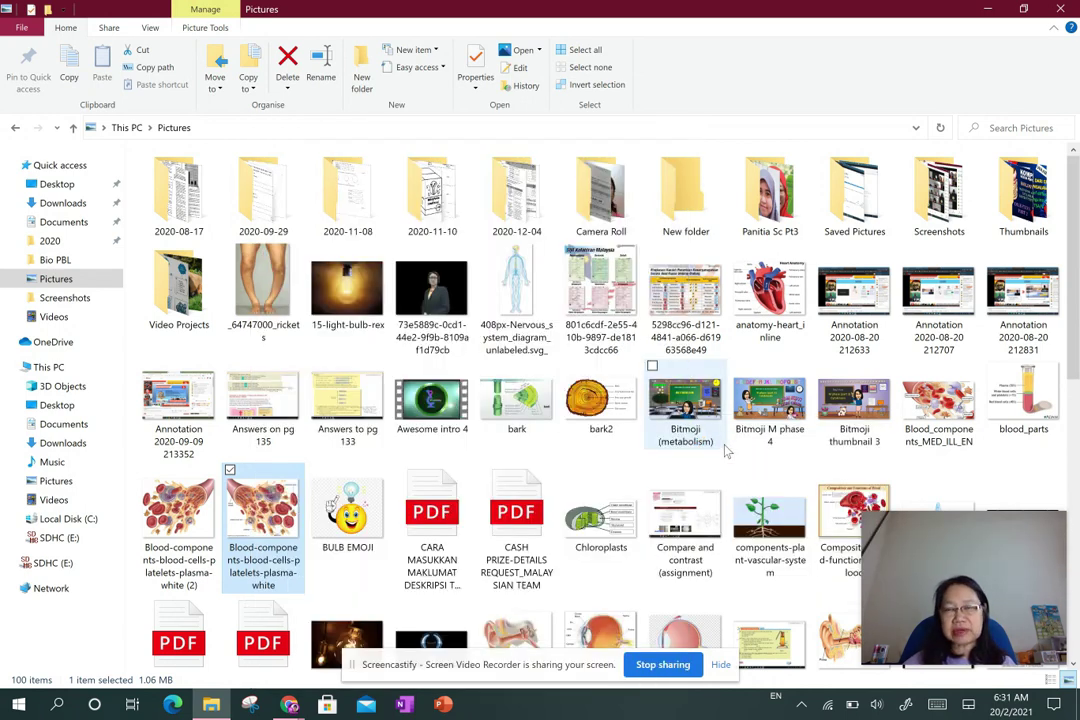